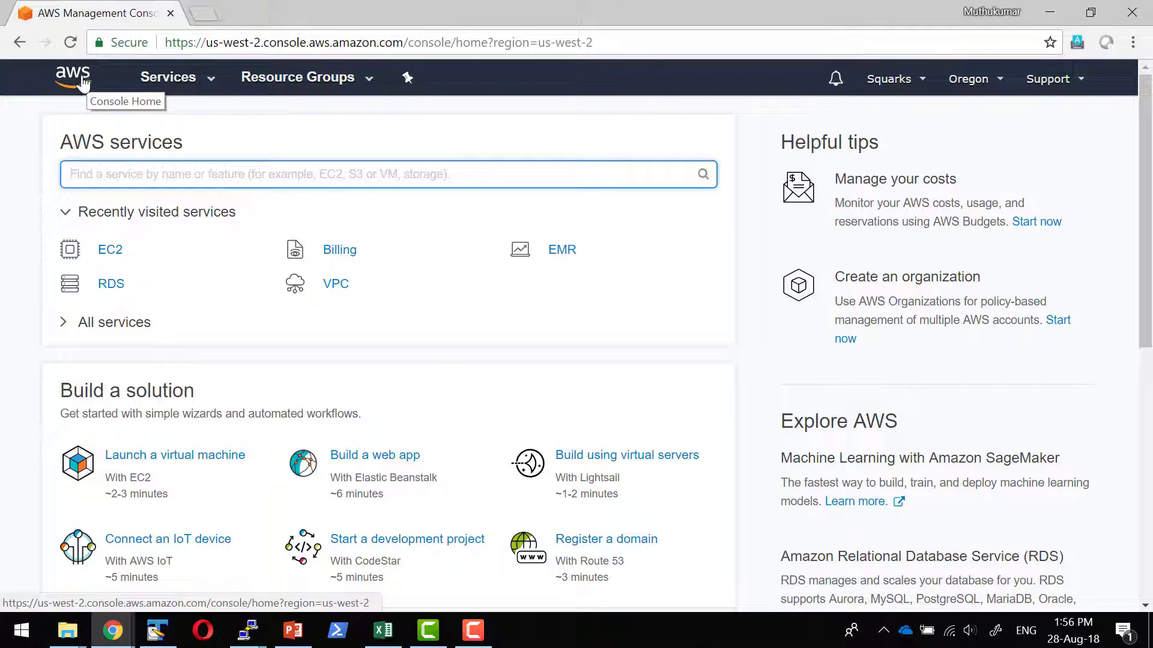
- Start an EC2 instance launch and show on-demand pricing for US West (Oregon)
left_click(107, 259)
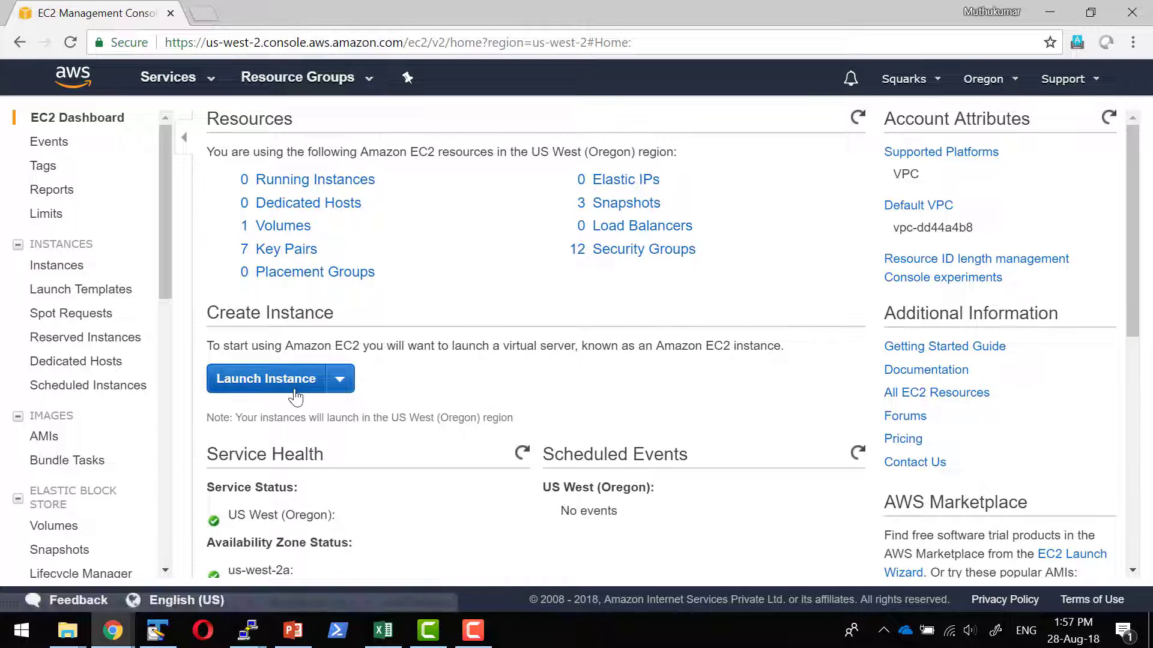
left_click(296, 396)
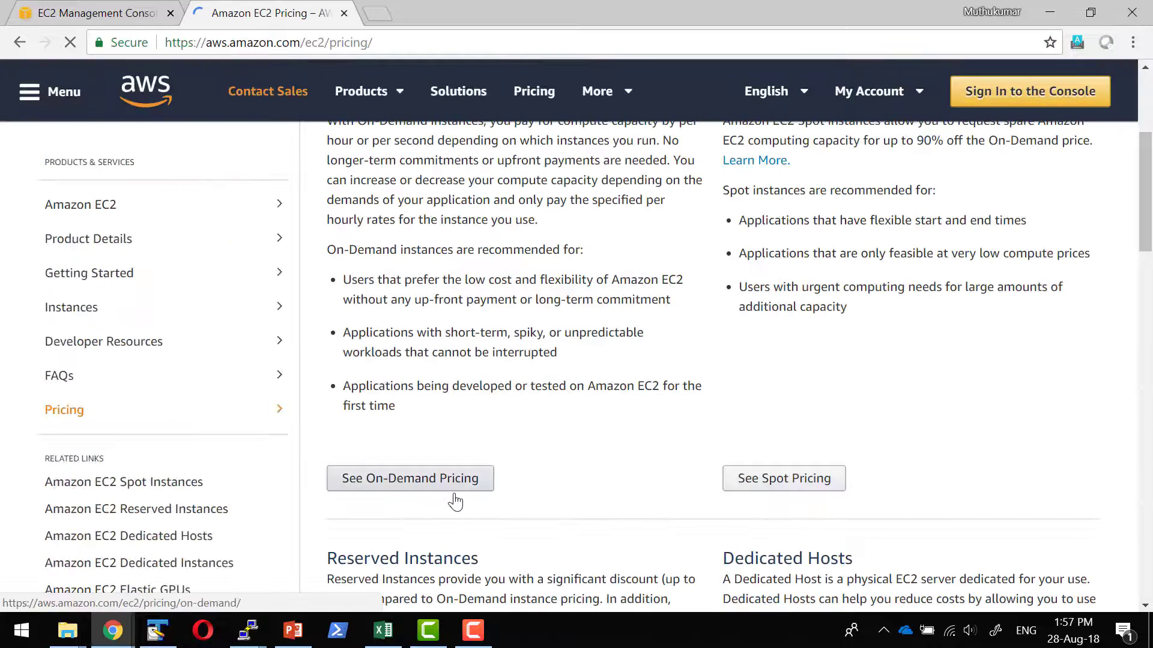
left_click(437, 489)
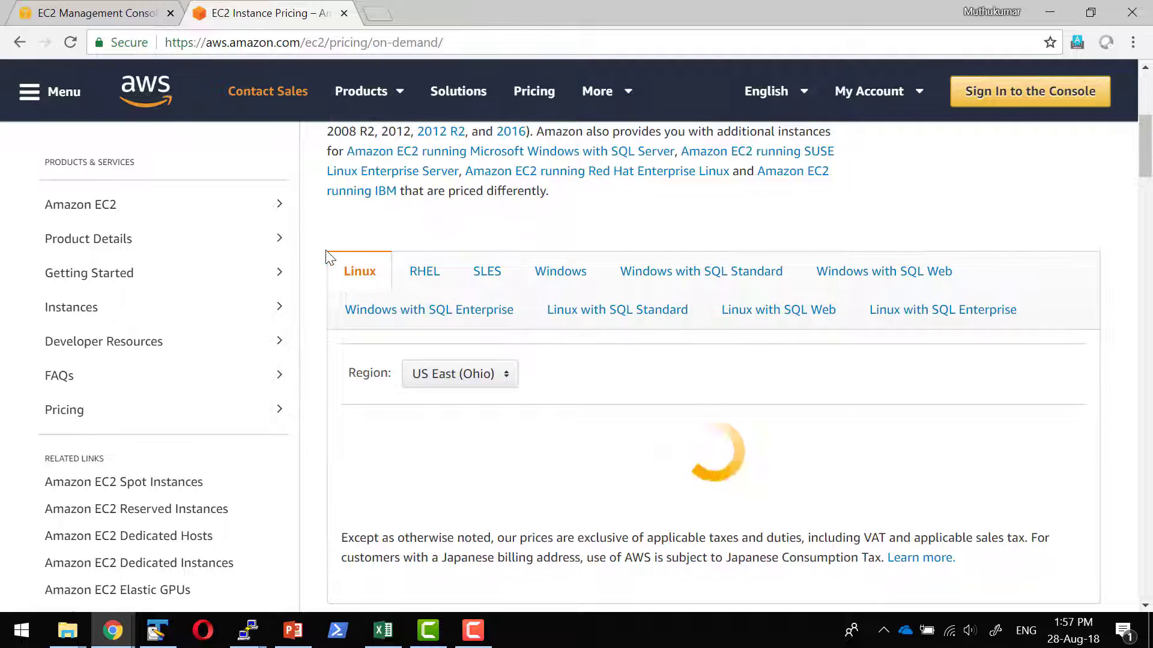
left_click(495, 376)
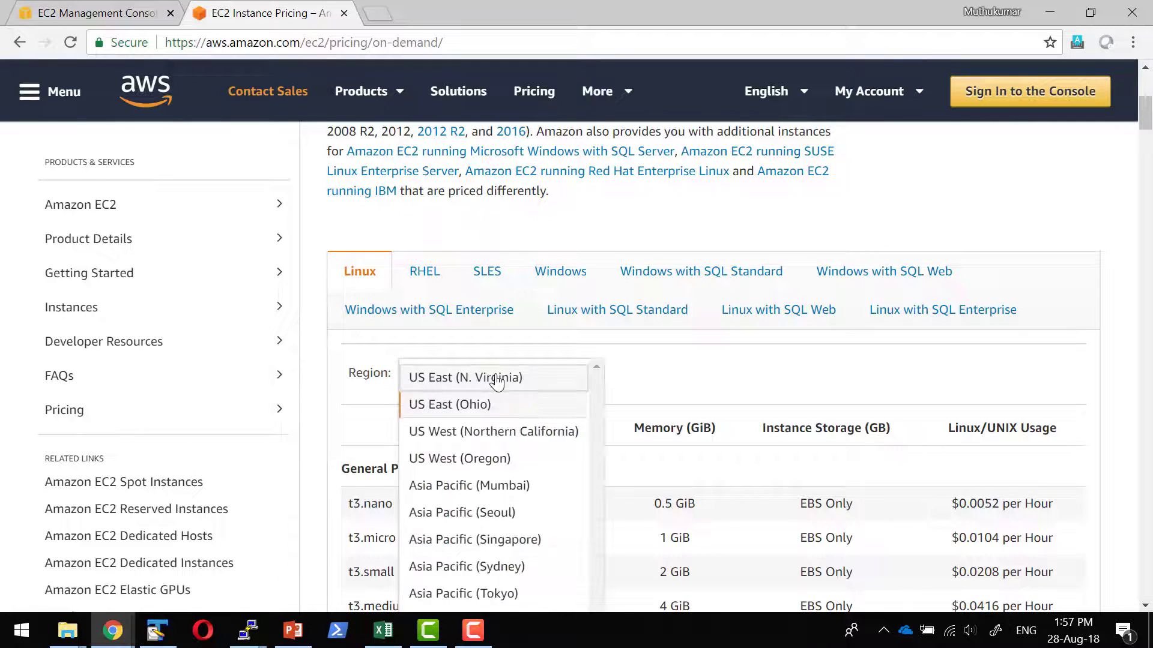
left_click(460, 460)
scroll(841, 413, "down", 2)
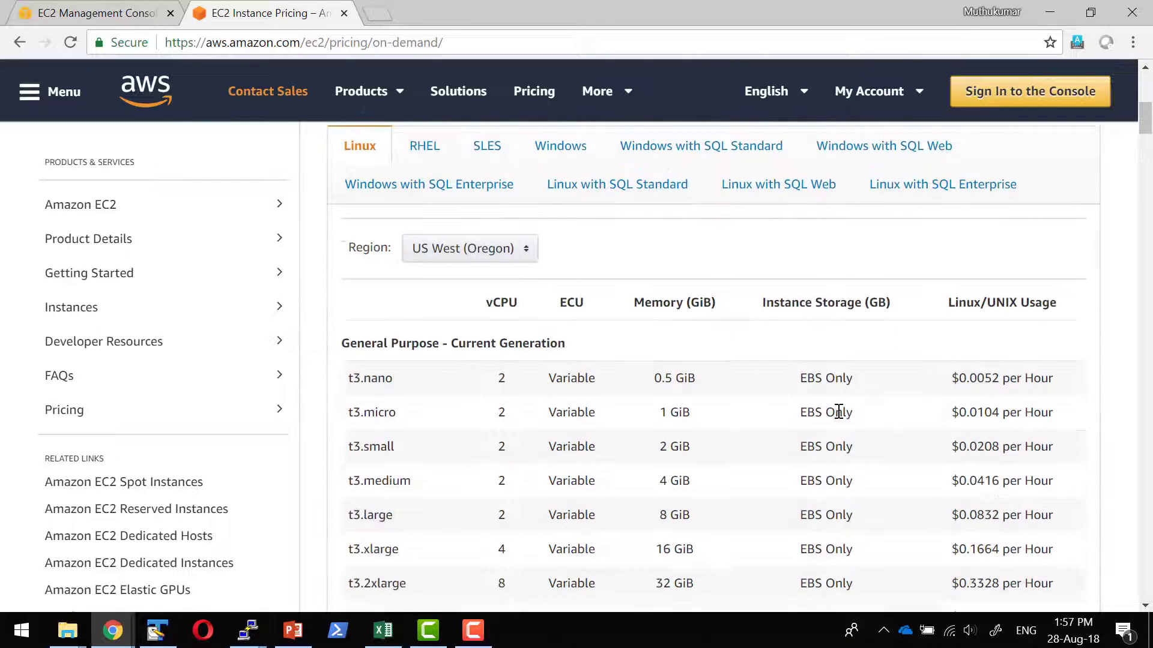
scroll(798, 424, "down", 1)
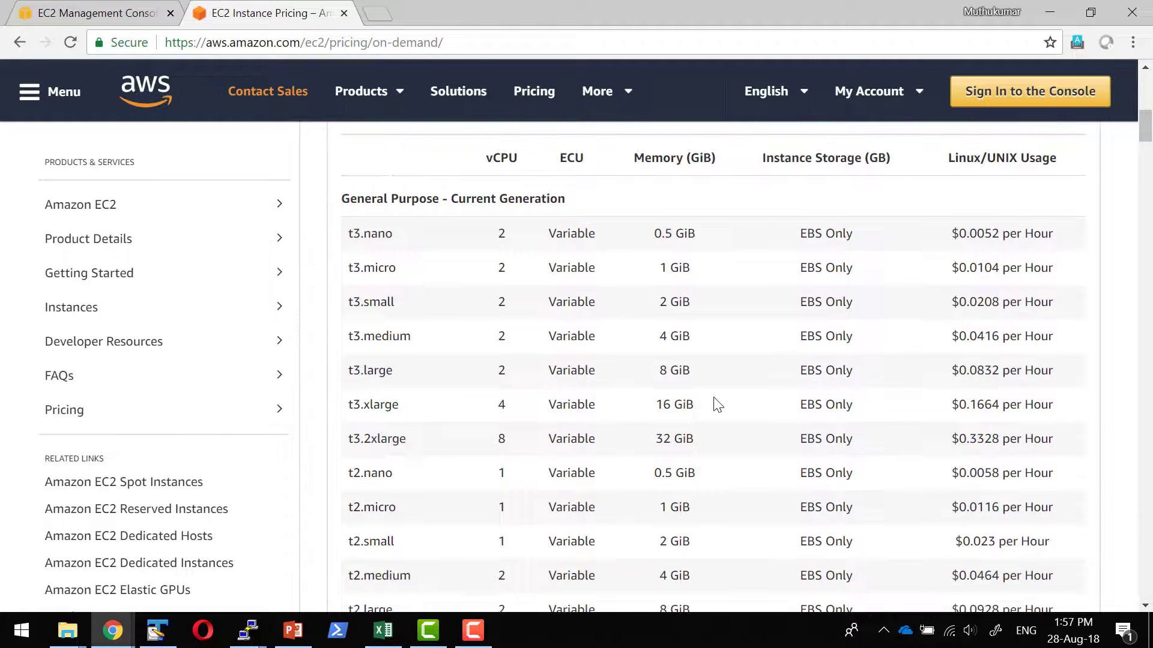
- Compare the t3.small and t3.xlarge (16 GiB) hourly prices, then return to the wizard
left_click_drag(952, 302, 1068, 308)
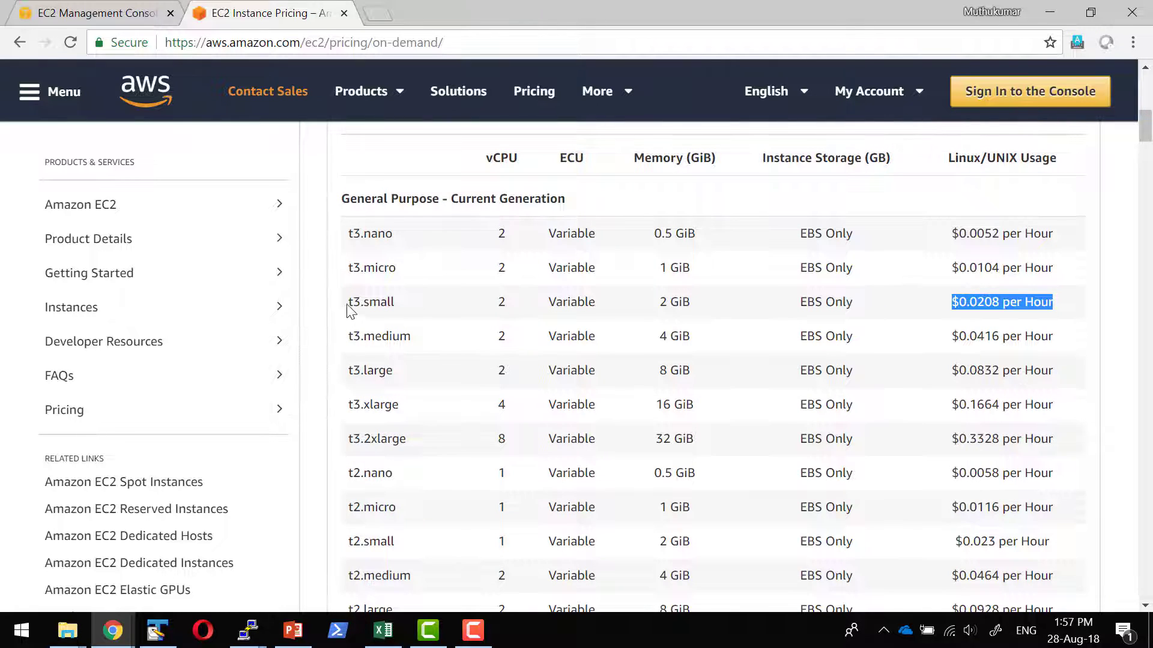
scroll(540, 298, "down", 1)
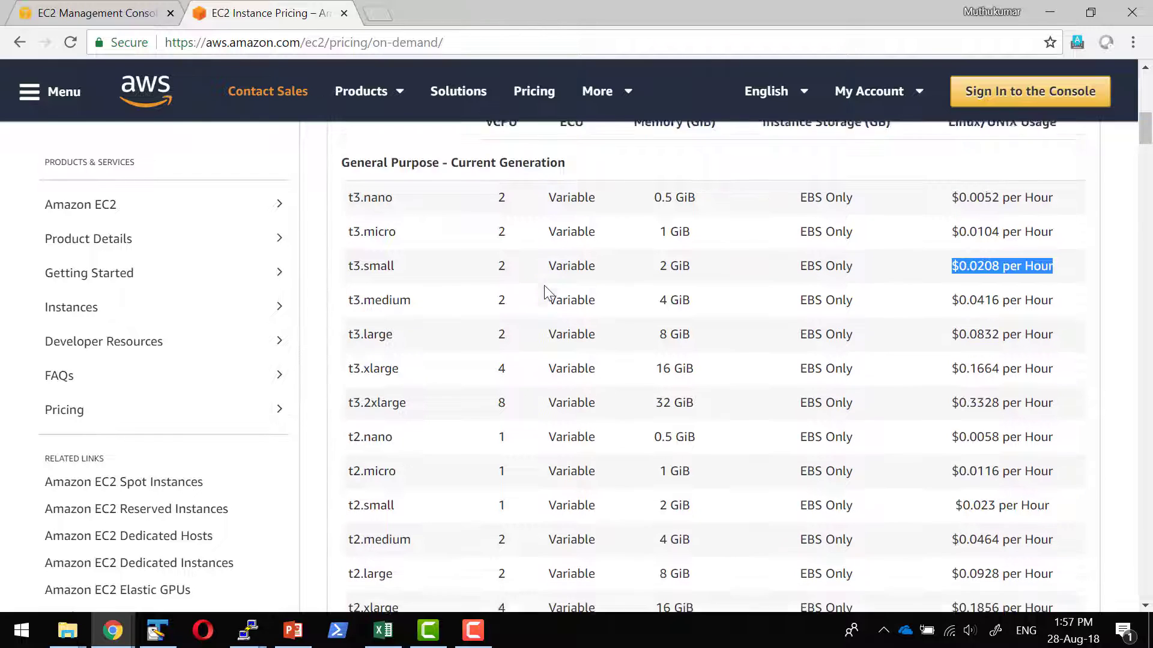
scroll(545, 293, "up", 3)
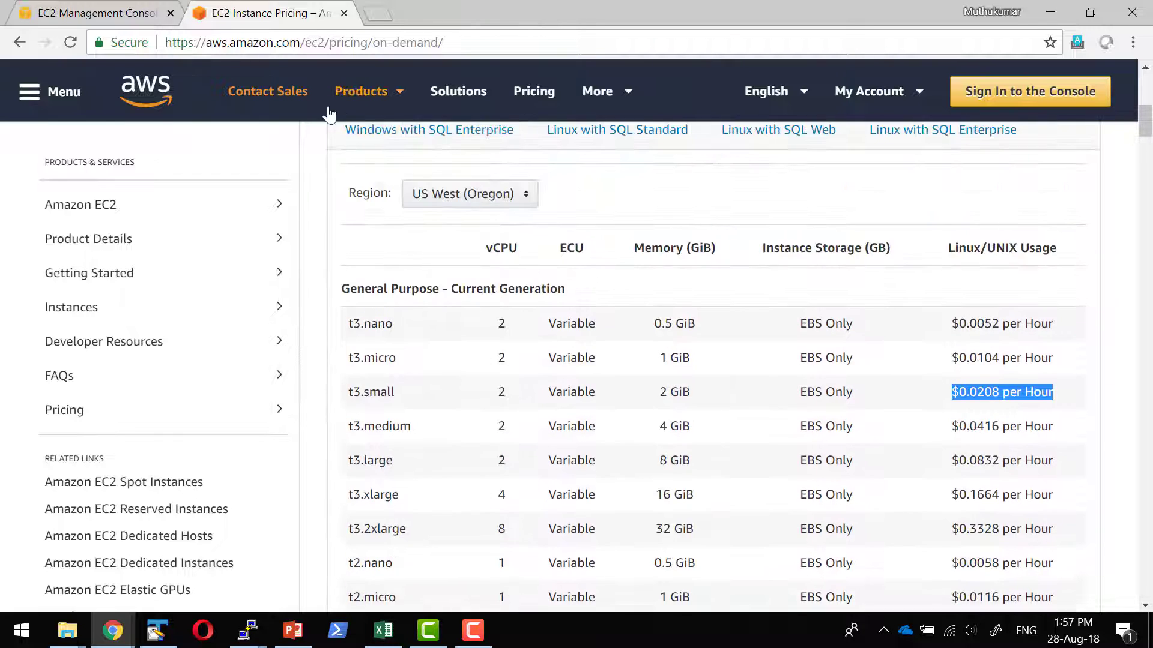
left_click(364, 91)
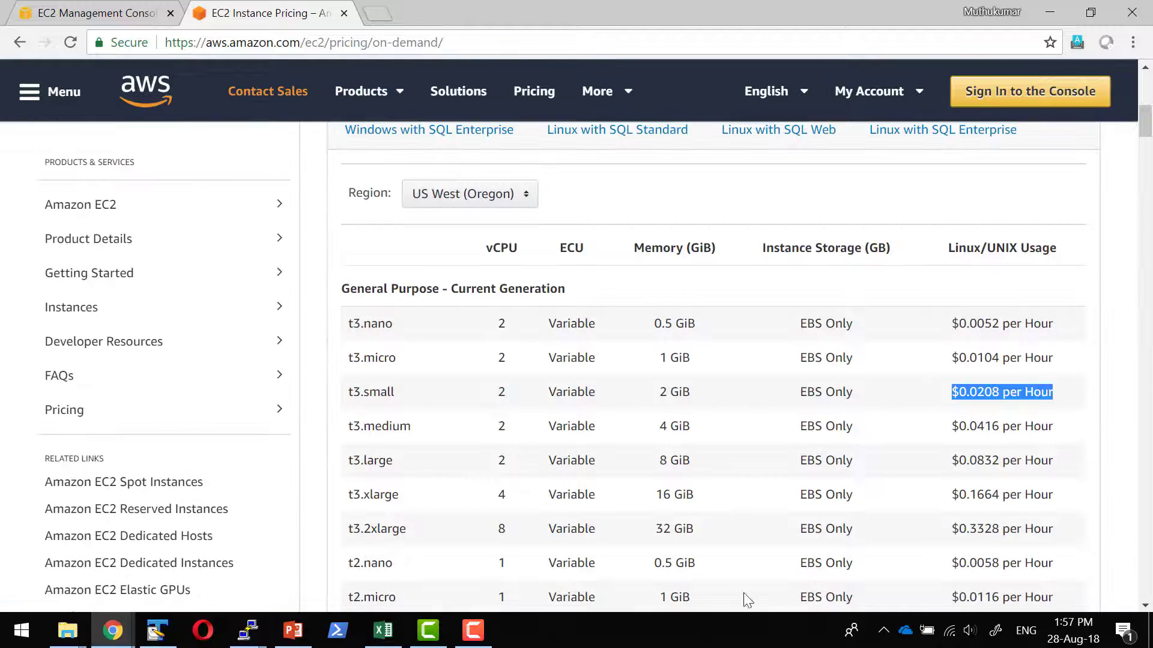
left_click_drag(655, 495, 706, 506)
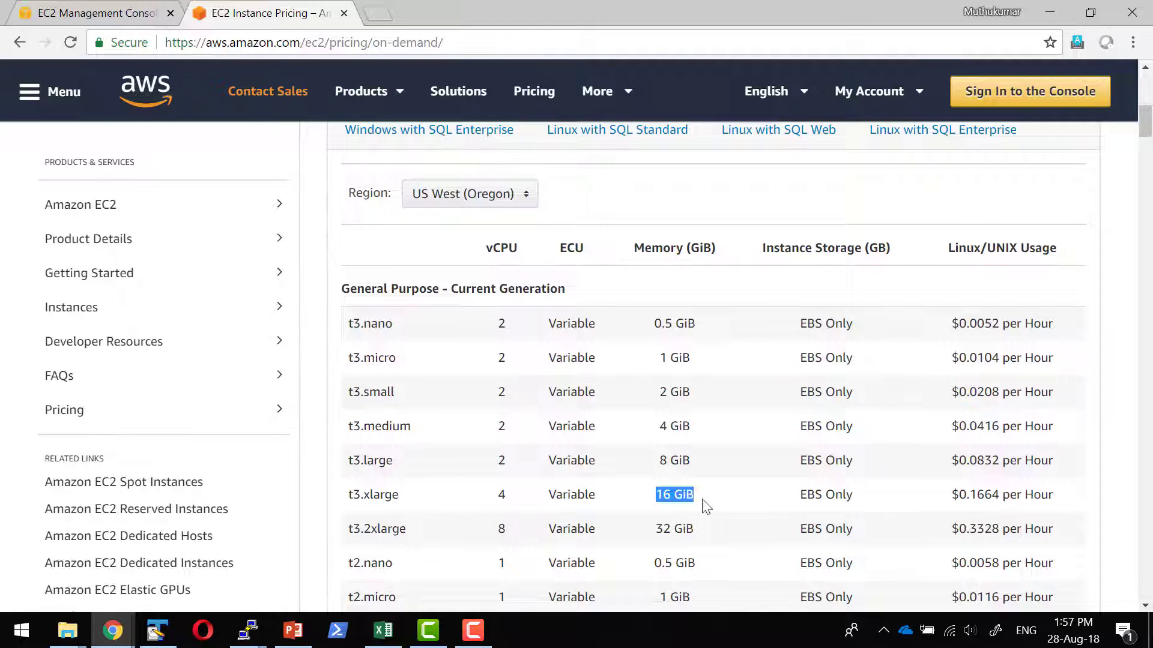
left_click_drag(959, 496, 1054, 498)
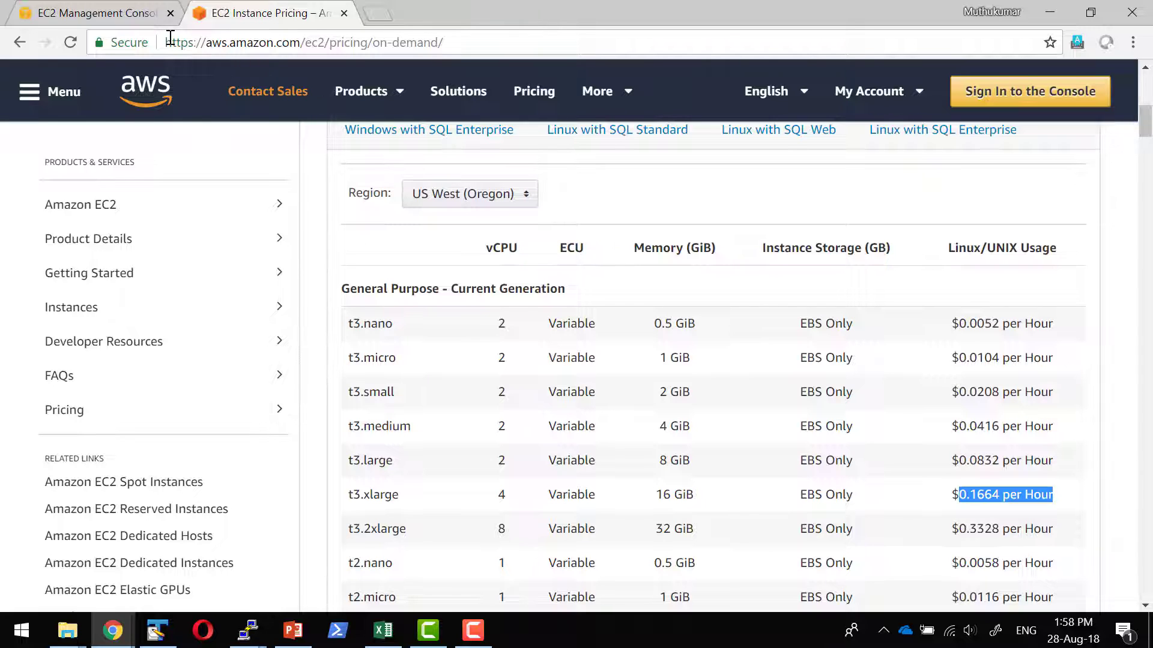
left_click(158, 13)
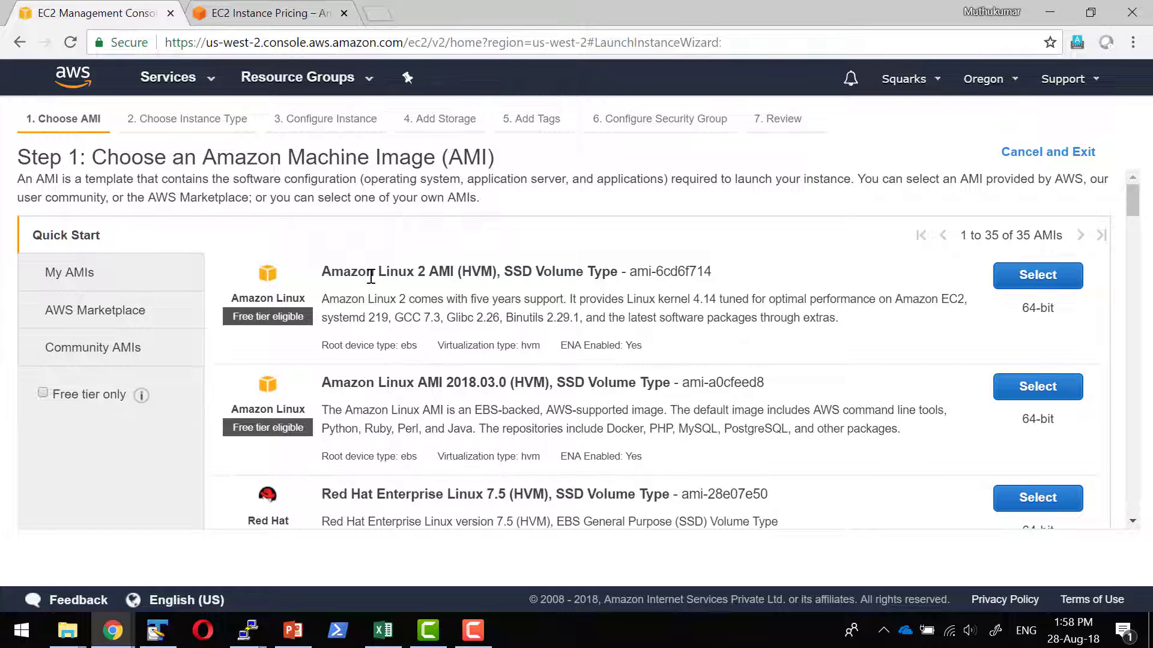
- Select the Amazon Linux 2 AMI, keep t2.micro, and continue to instance details
left_click(1071, 278)
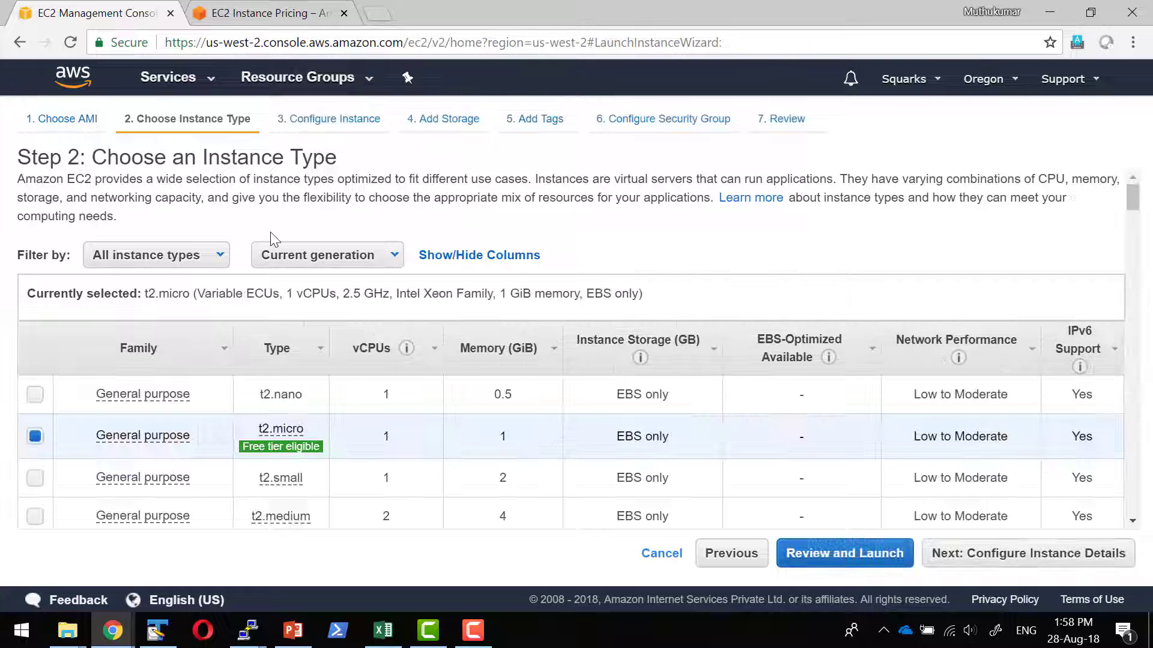
scroll(270, 232, "down", 2)
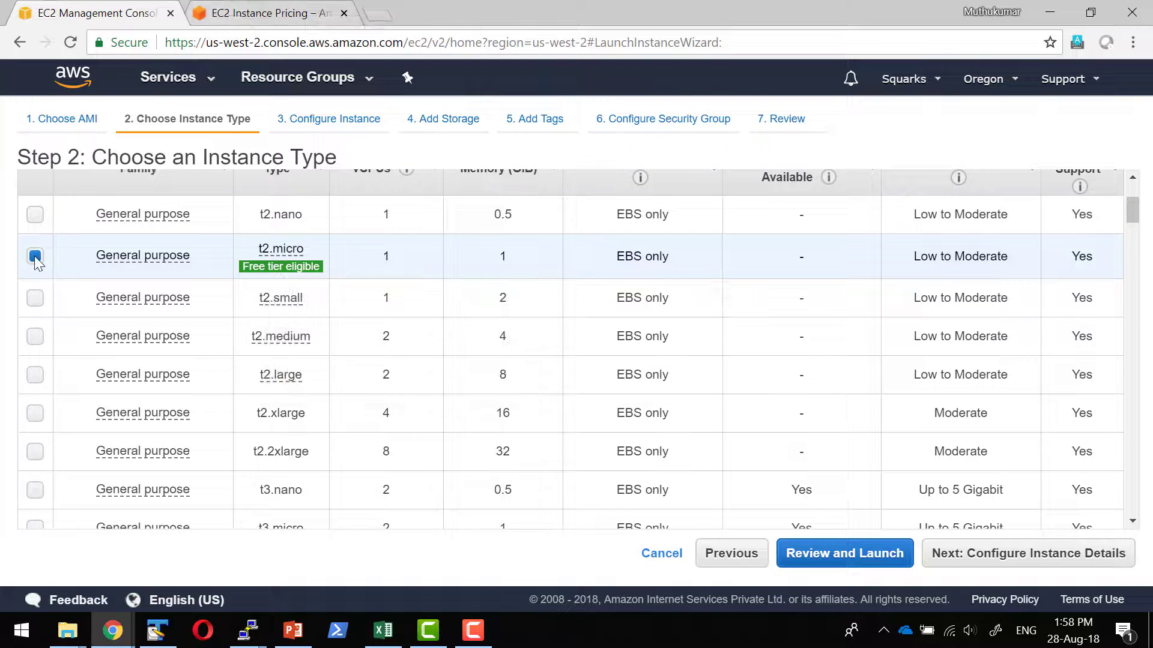
left_click(1035, 553)
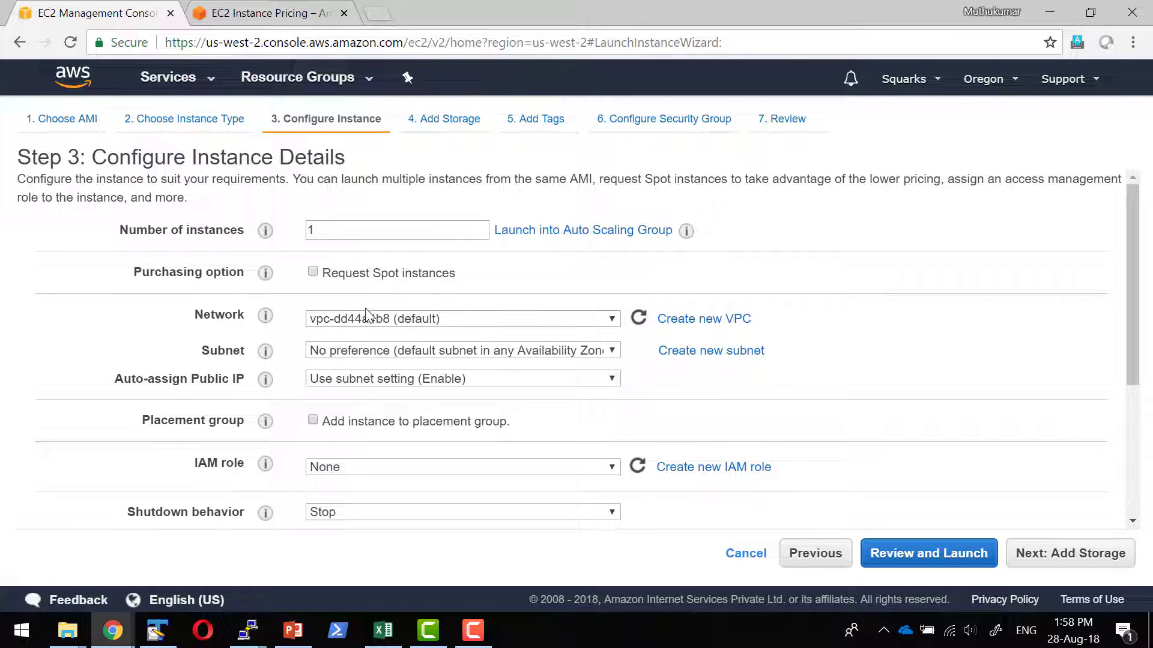
- Accept the default instance details and 8 GiB root volume, then add a tag row
left_click(1068, 552)
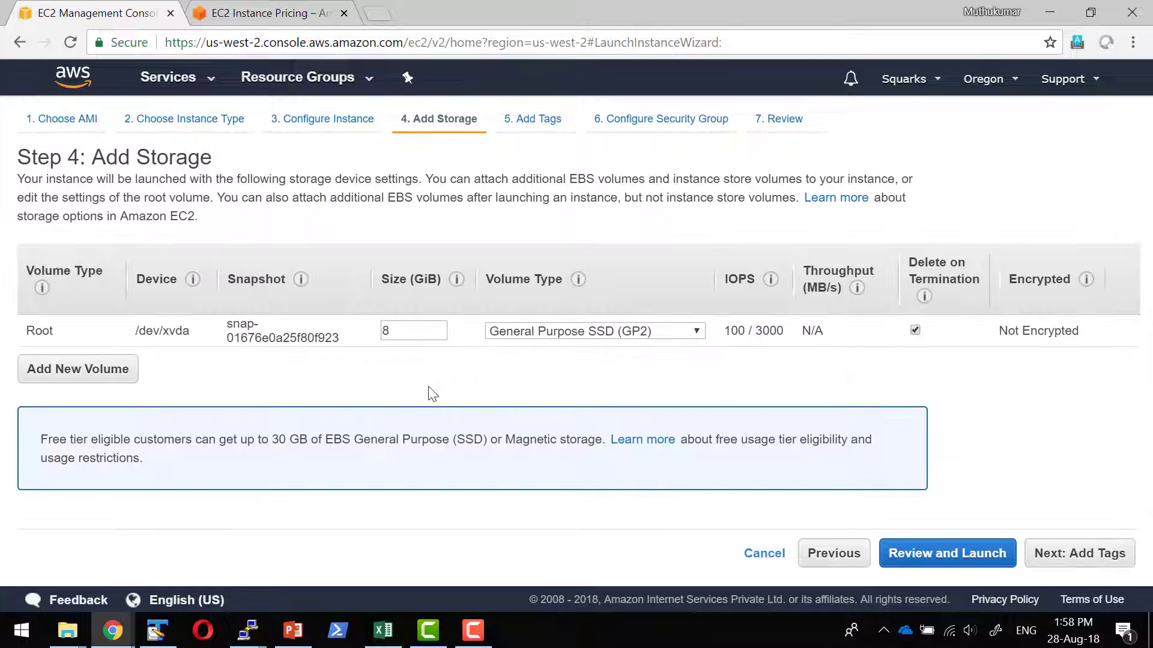
left_click(393, 329)
double_click(408, 331)
left_click(1064, 552)
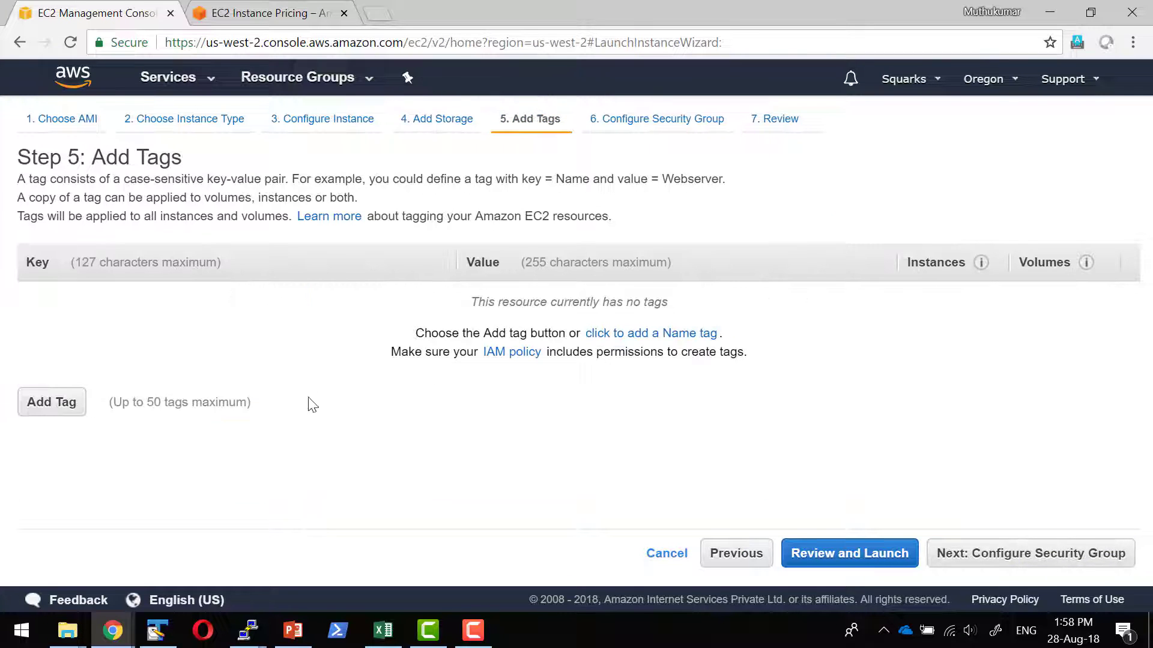
left_click(54, 406)
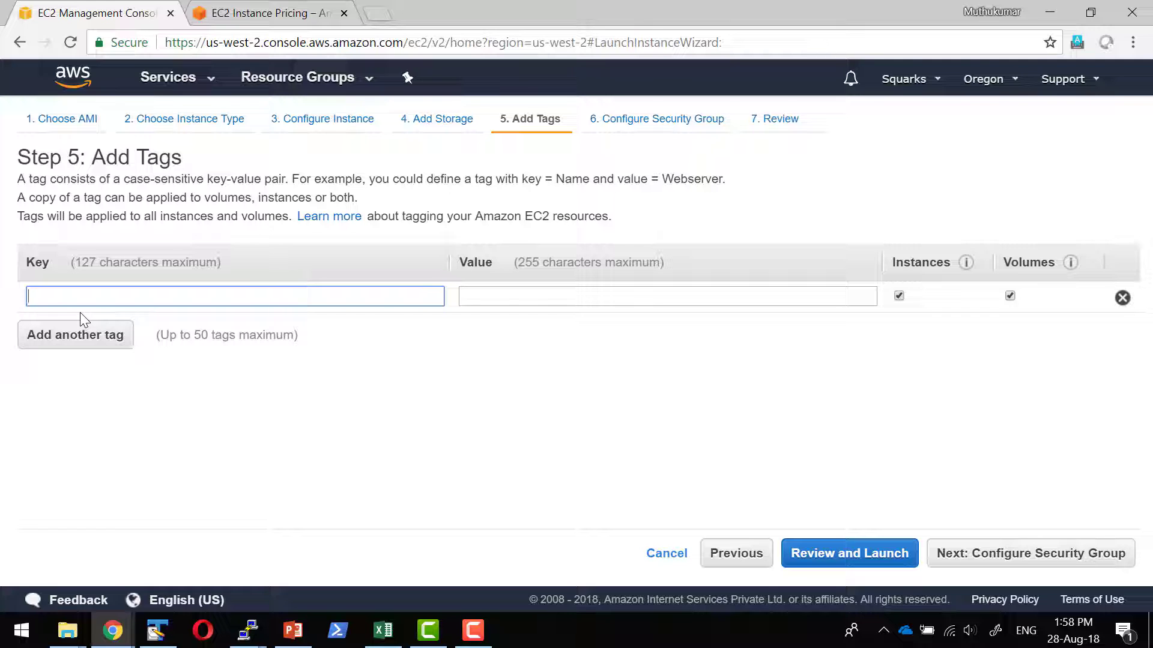
- Name the security group Apache SparkSQL, reuse that as its description, and limit SSH to My IP
left_click(1030, 553)
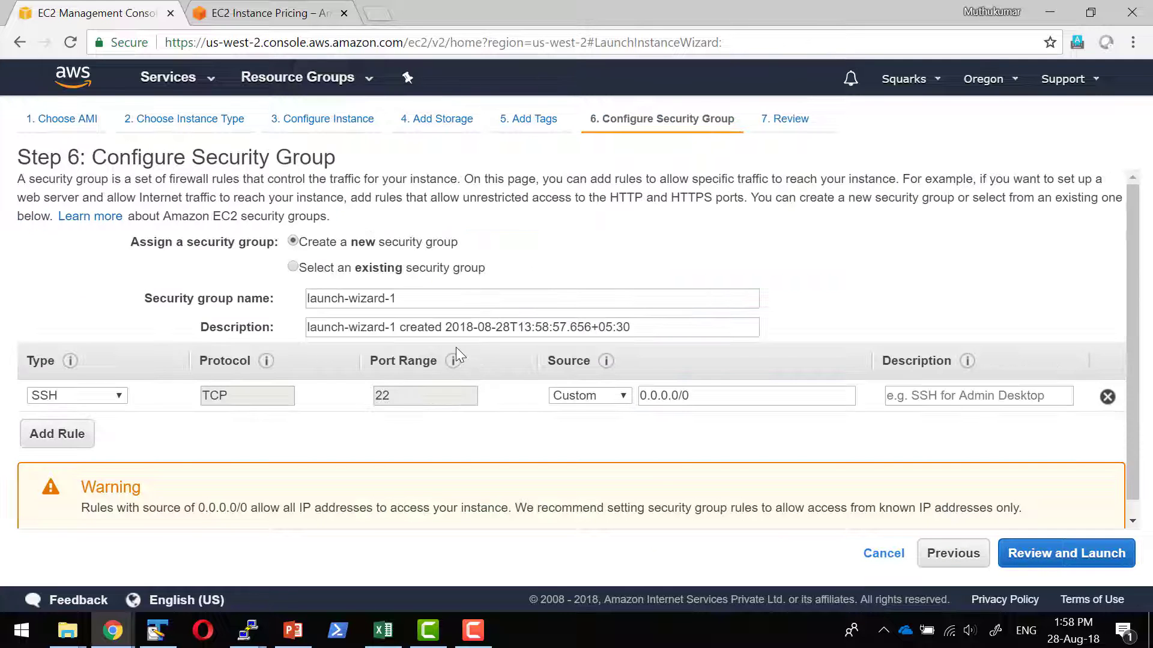
left_click_drag(416, 302, 196, 300)
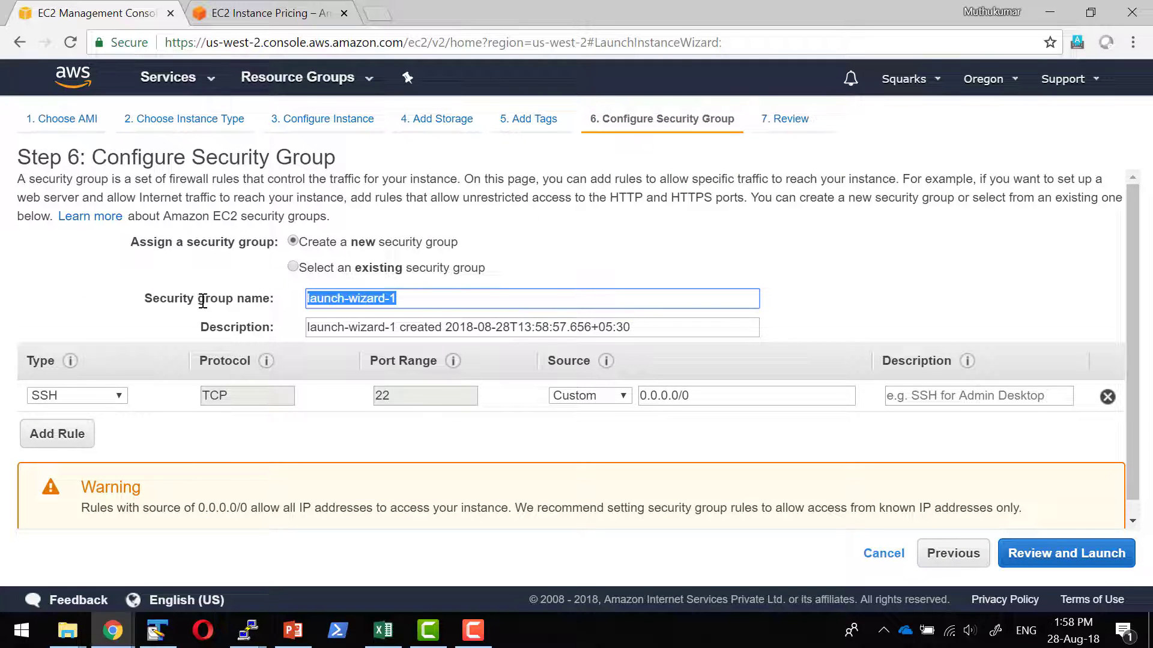
type("Apache S")
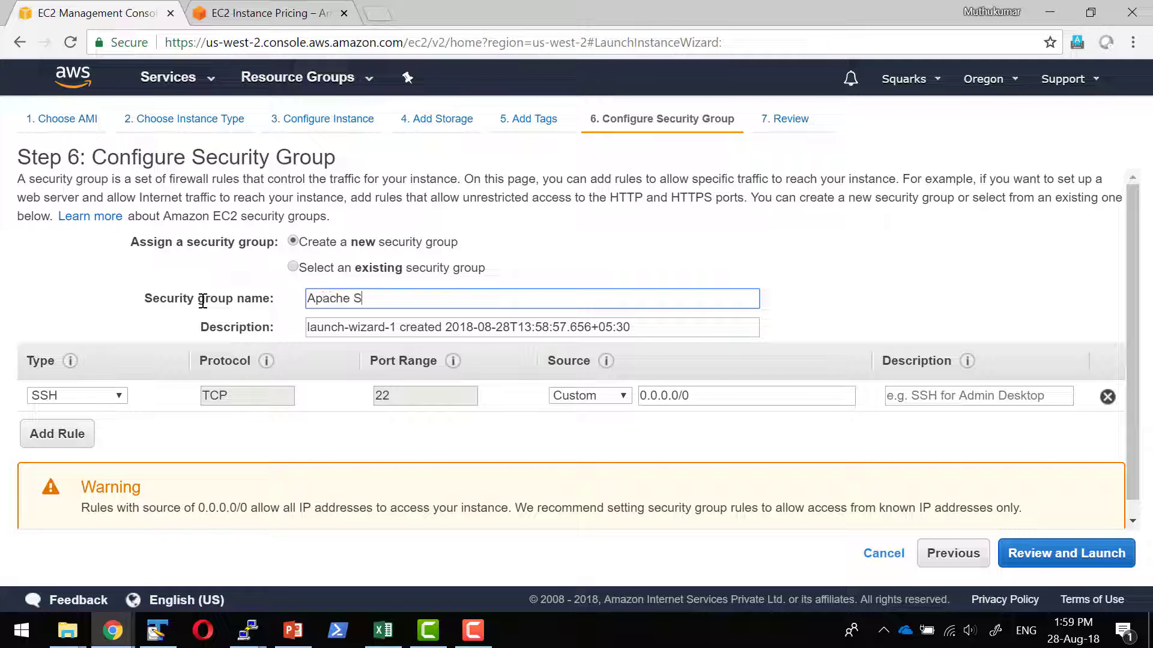
type("parkSQL")
left_click_drag(434, 297, 180, 297)
key("ctrl+c")
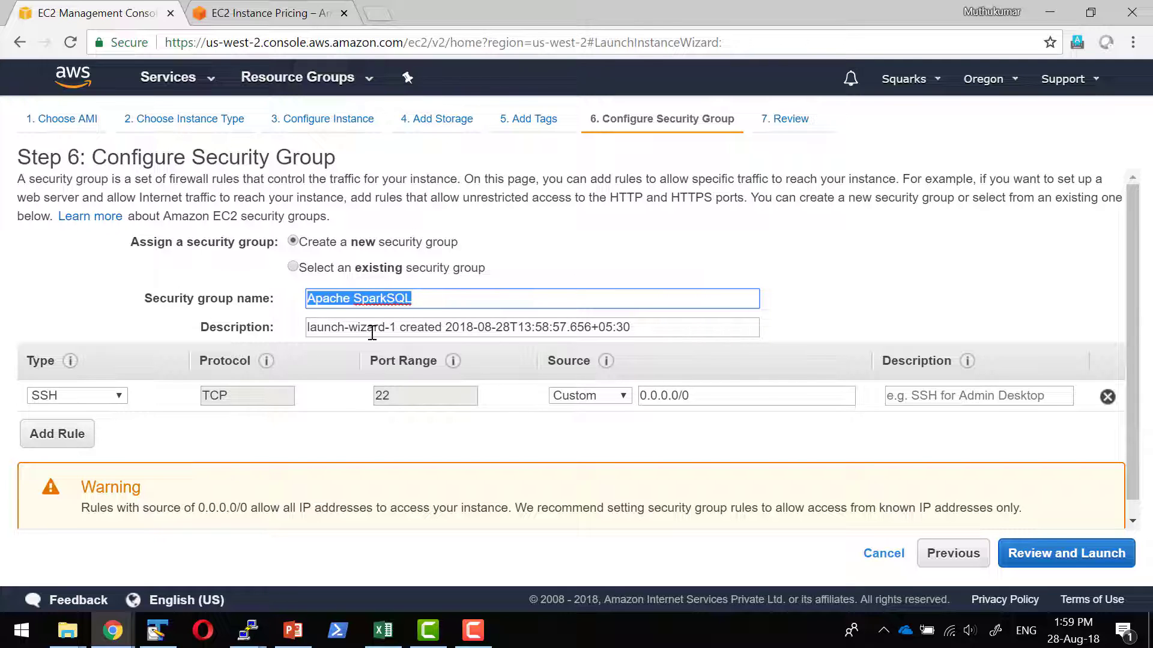
left_click_drag(630, 329, 200, 327)
key("ctrl+v")
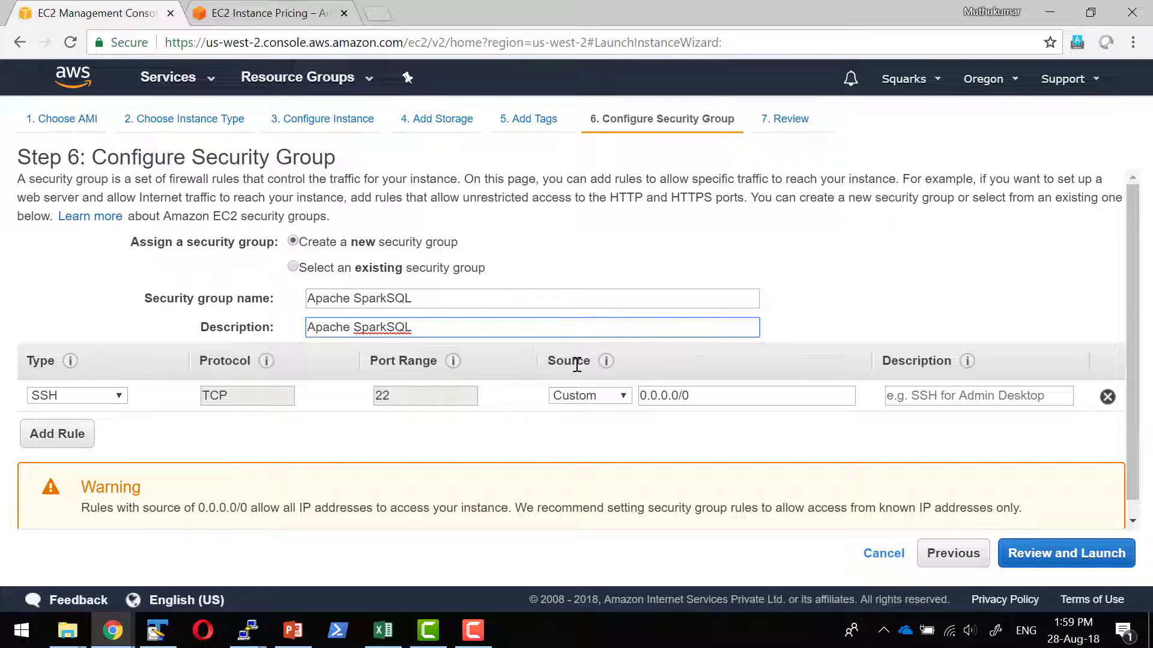
left_click(619, 403)
left_click(581, 441)
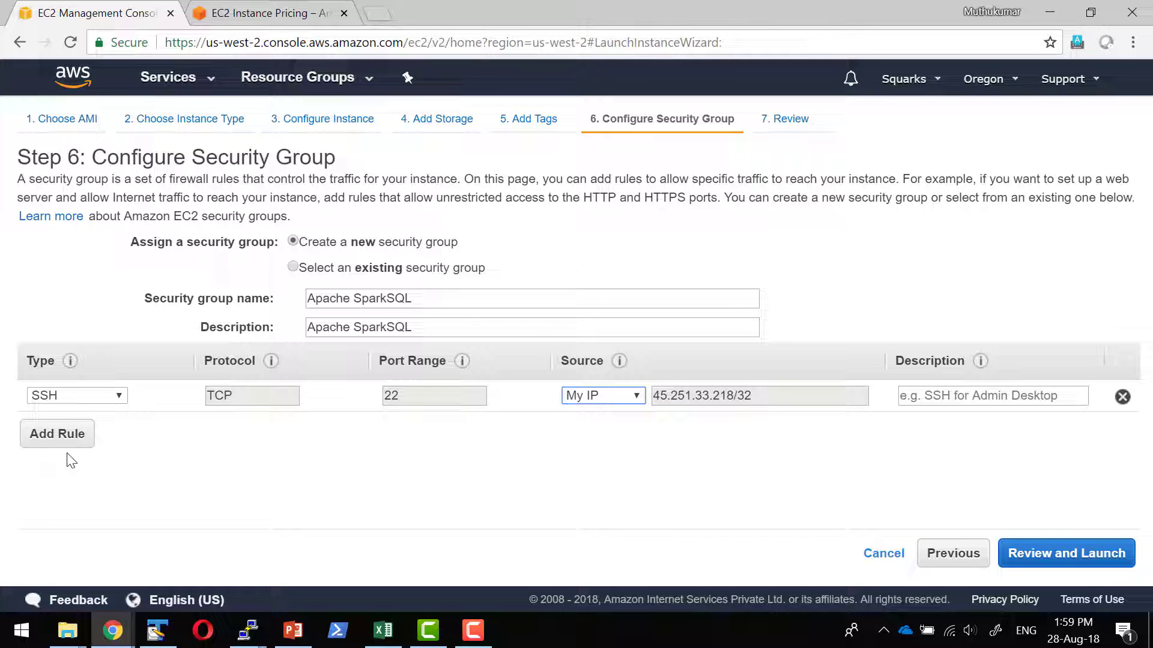
- Add an All TCP rule for ports 0–65535 from My IP and proceed to review
left_click(59, 436)
left_click(116, 435)
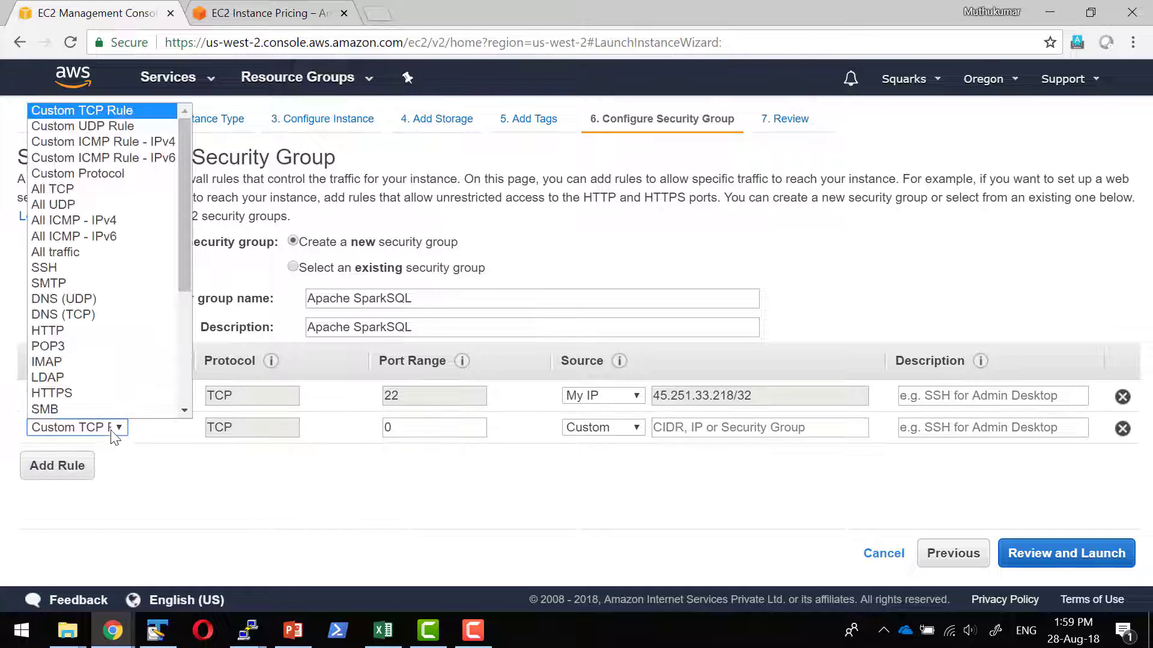
left_click(54, 197)
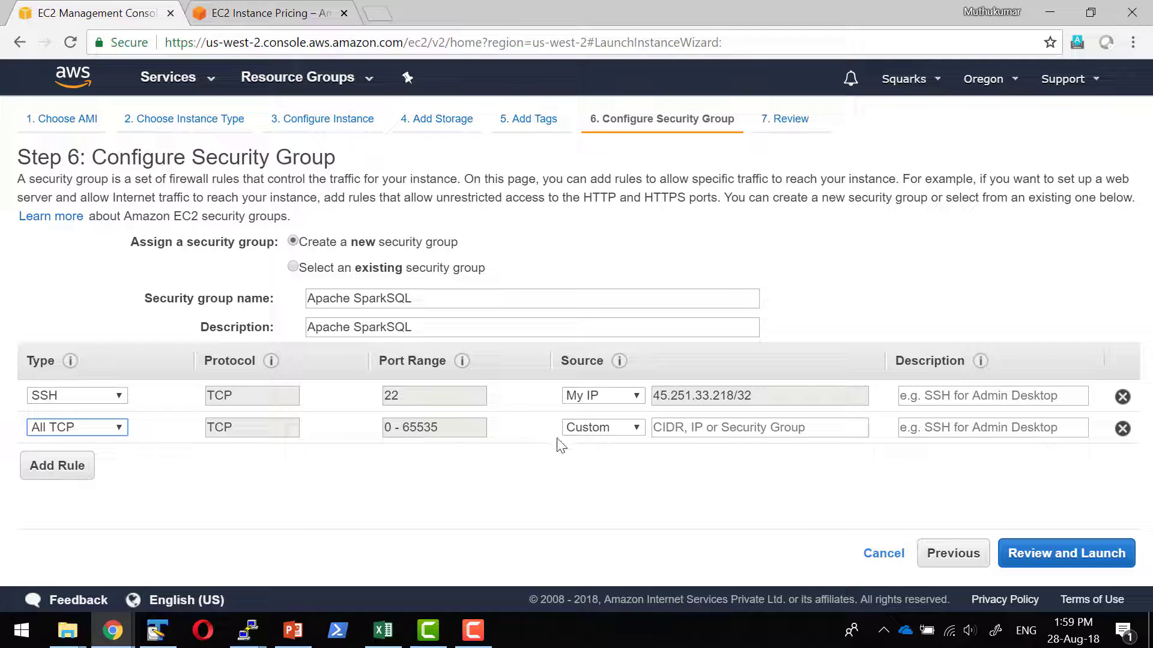
left_click(605, 430)
left_click(603, 479)
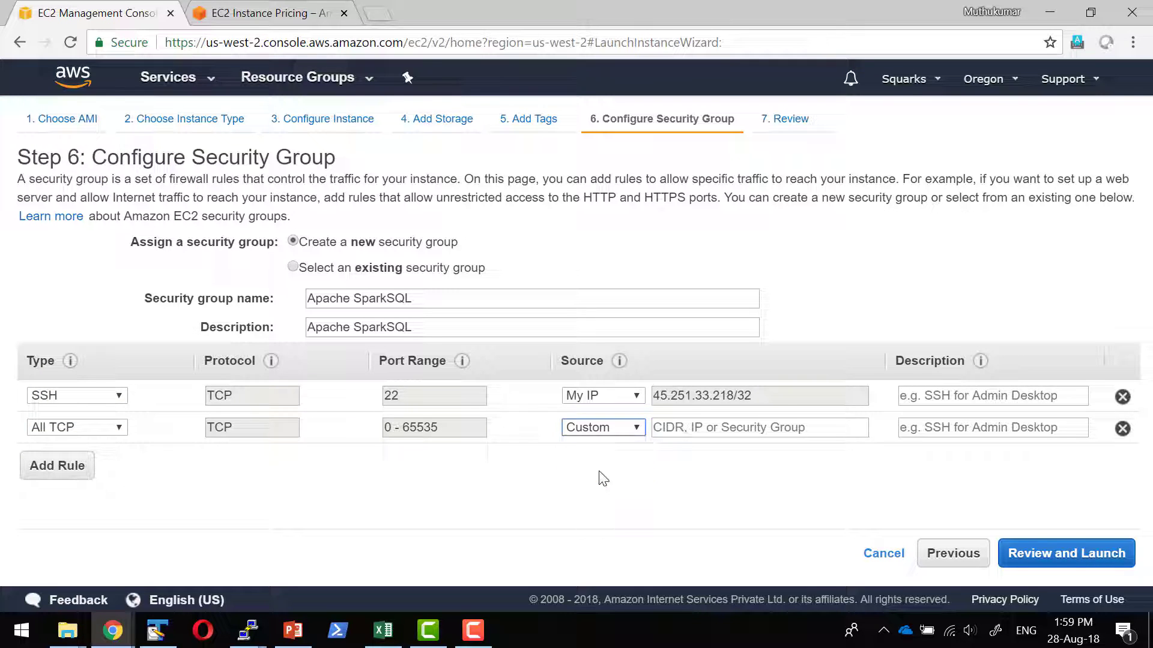
left_click(594, 430)
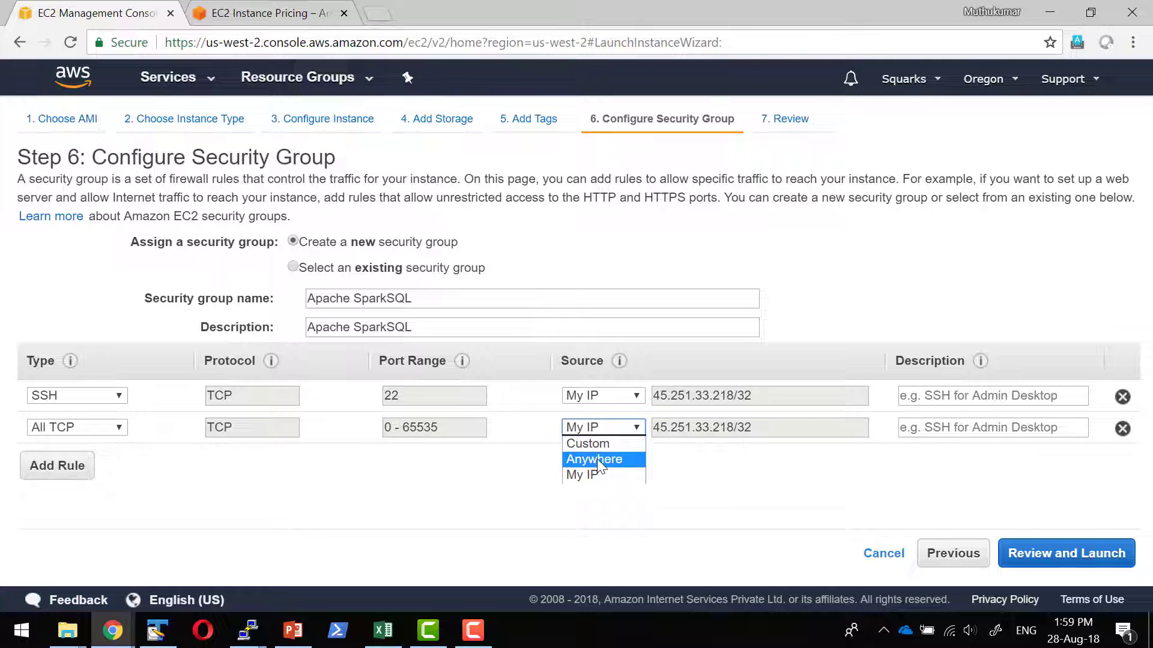
left_click(596, 459)
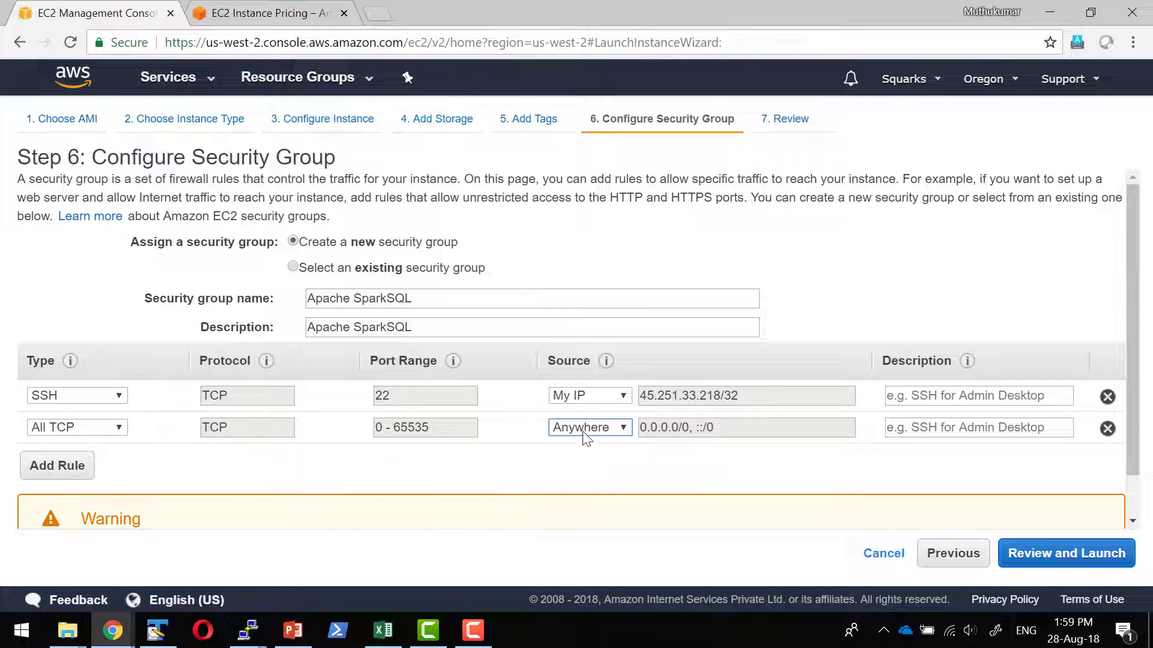
left_click(602, 433)
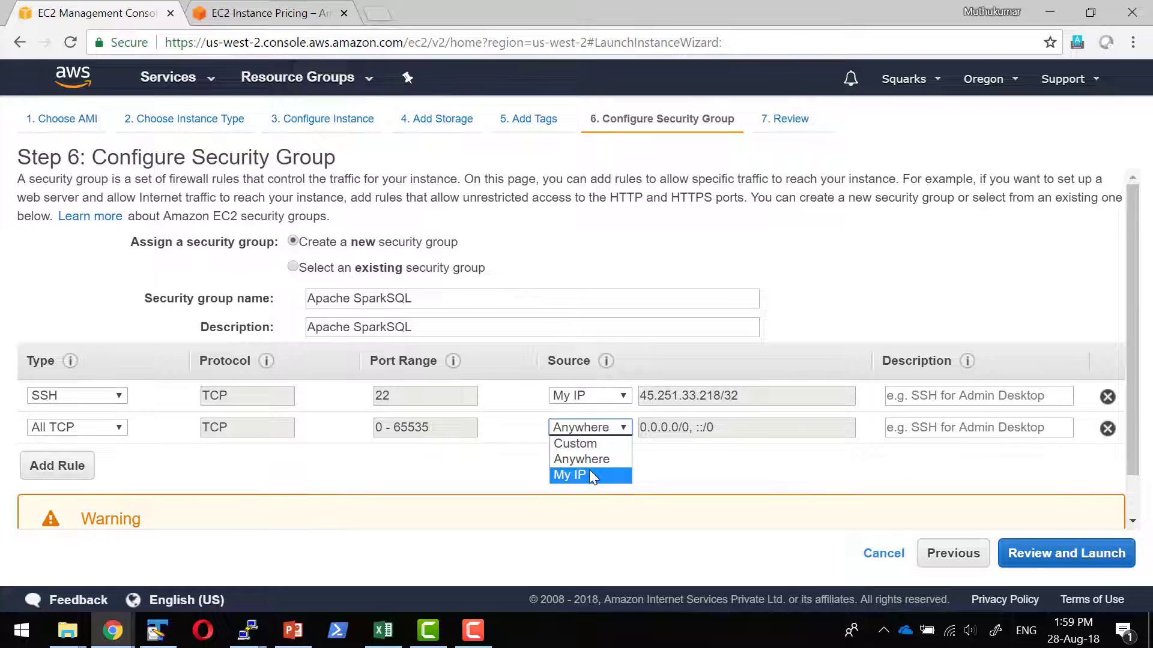
left_click(589, 469)
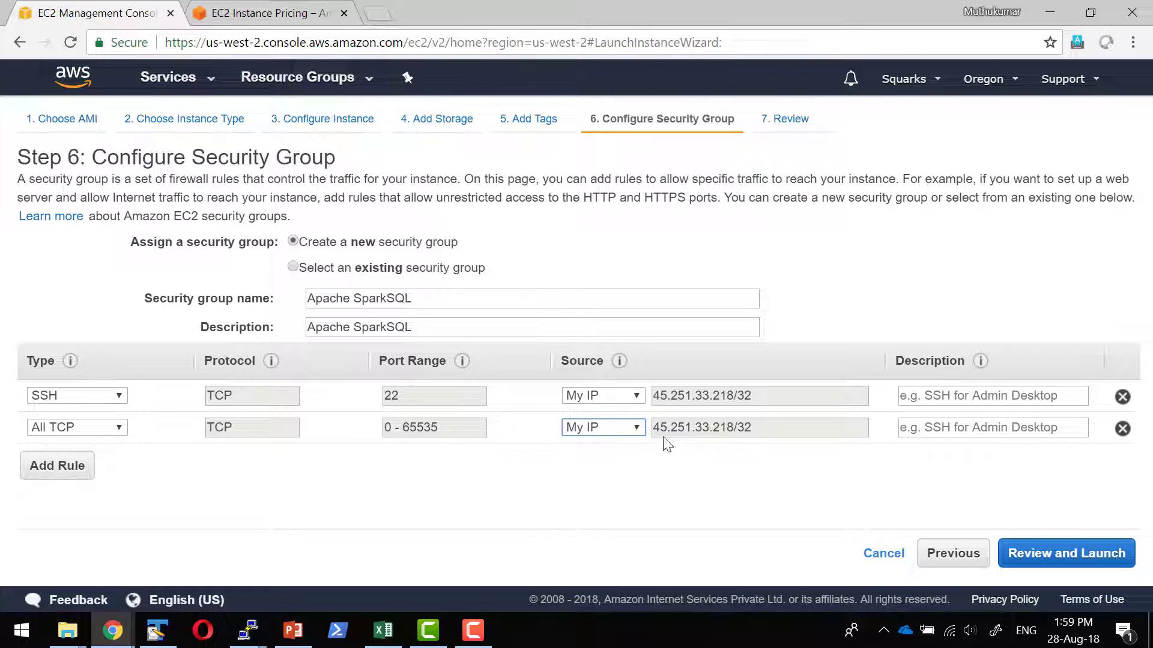
left_click(1020, 554)
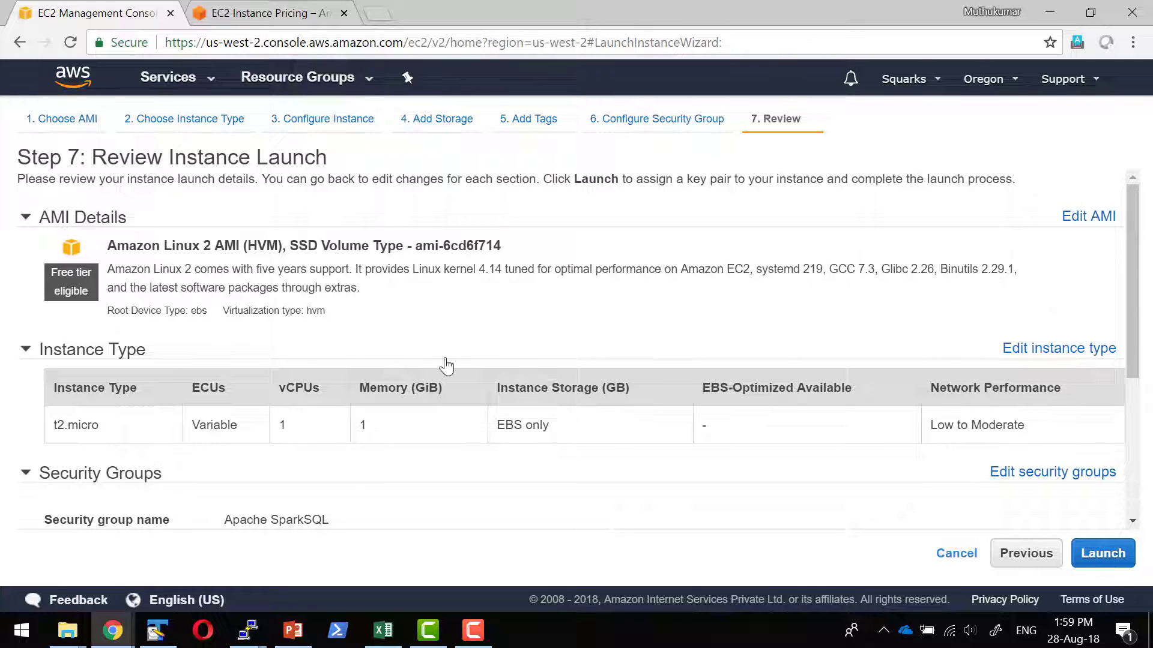
scroll(446, 366, "down", 3)
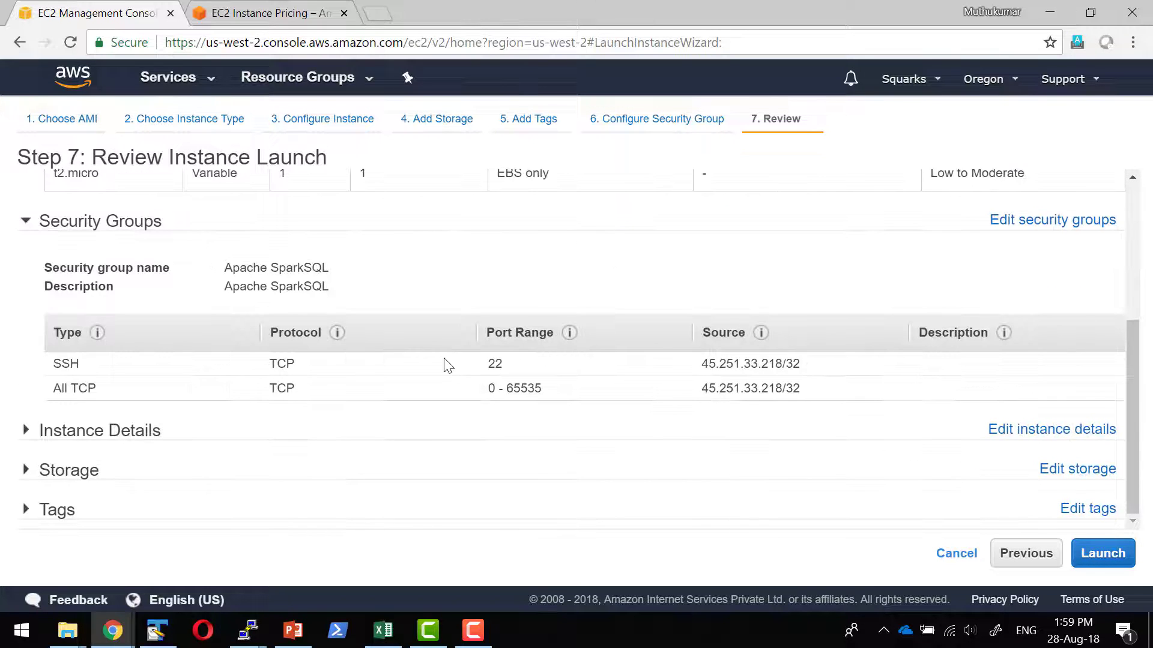
- Download a new ApacheSparkSQL key pair as a .pem file and launch the instance
left_click(1103, 554)
left_click(336, 360)
left_click(336, 392)
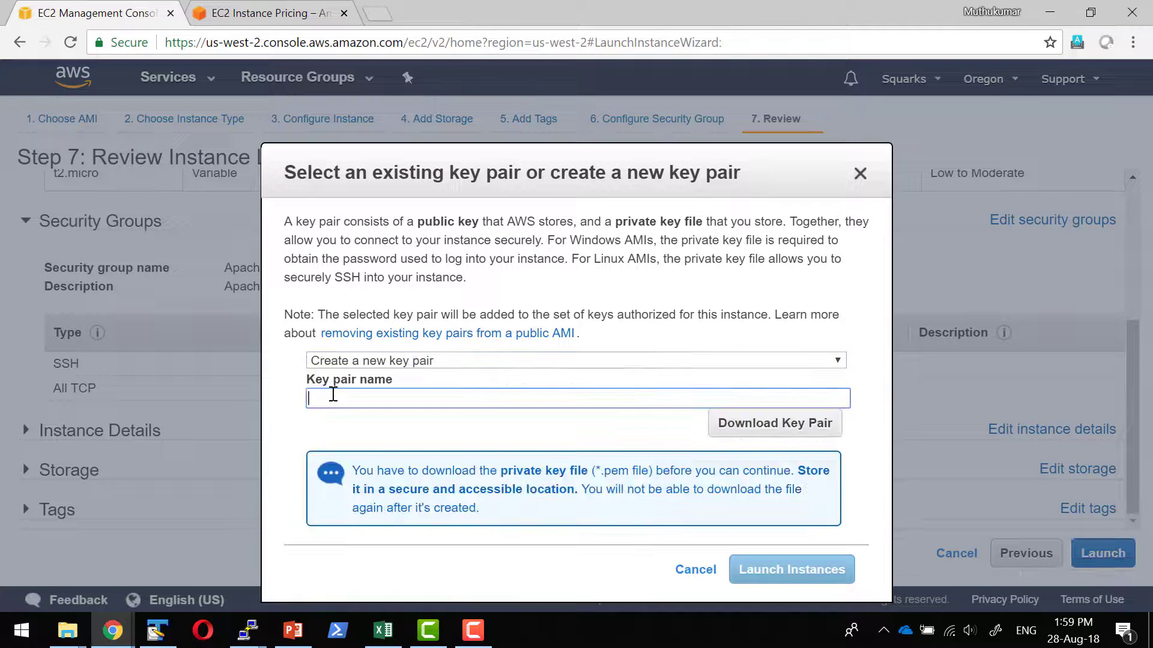
type("ApacheSparkSQL")
left_click(824, 423)
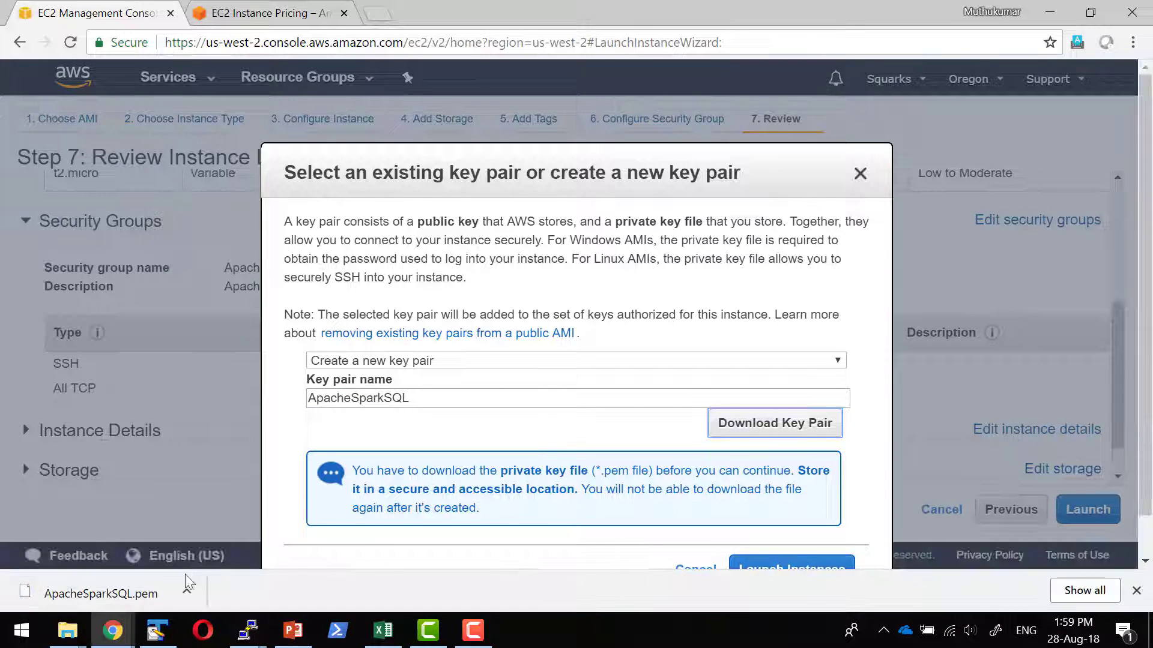
left_click(799, 568)
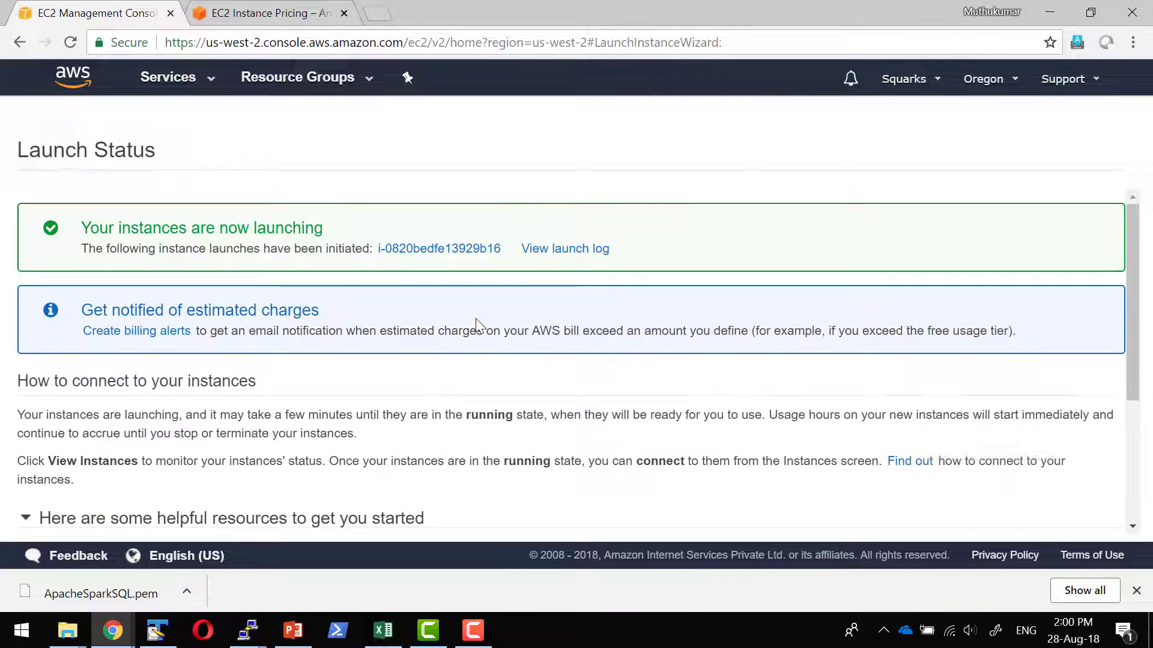
- Show the instances list with the pending ApacheSparkSQL t2.micro instance
left_click(495, 249)
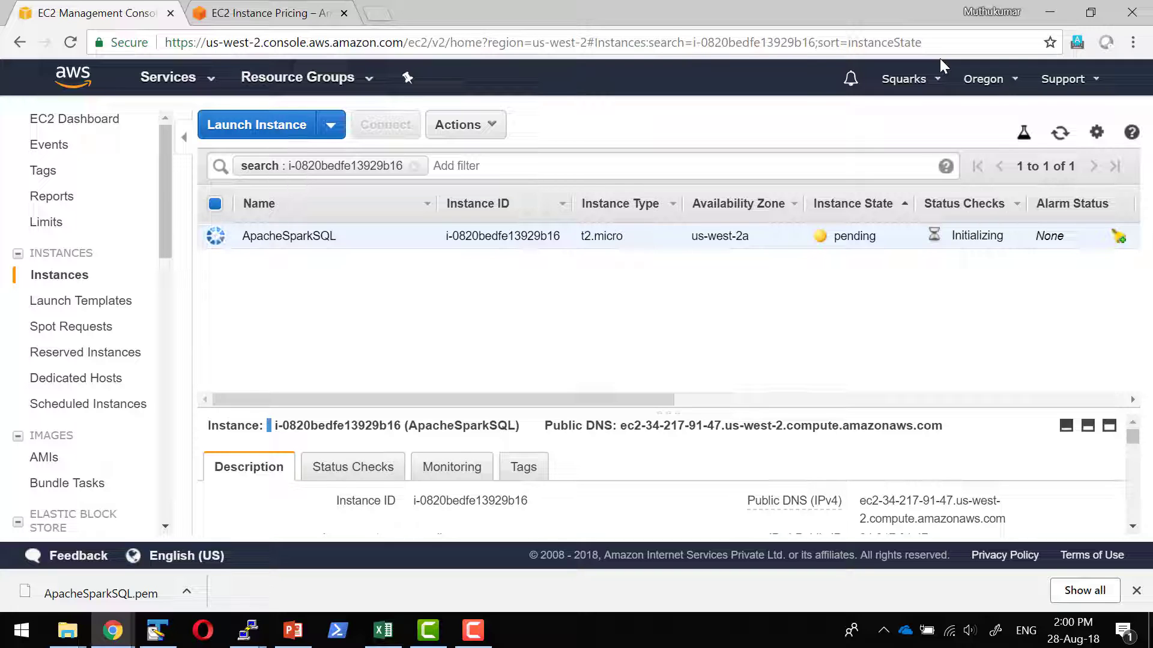
- Search 'putty download' in a new tab and reach putty.org's 0.70 release download page
left_click(389, 14)
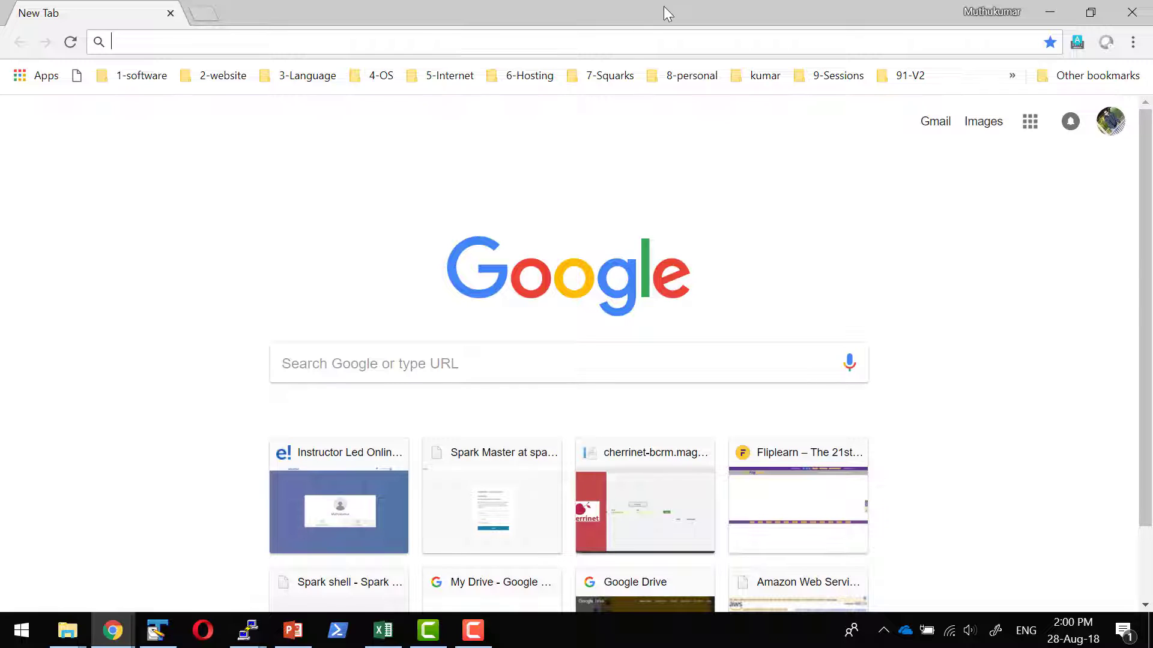
type("putty download")
key("Return")
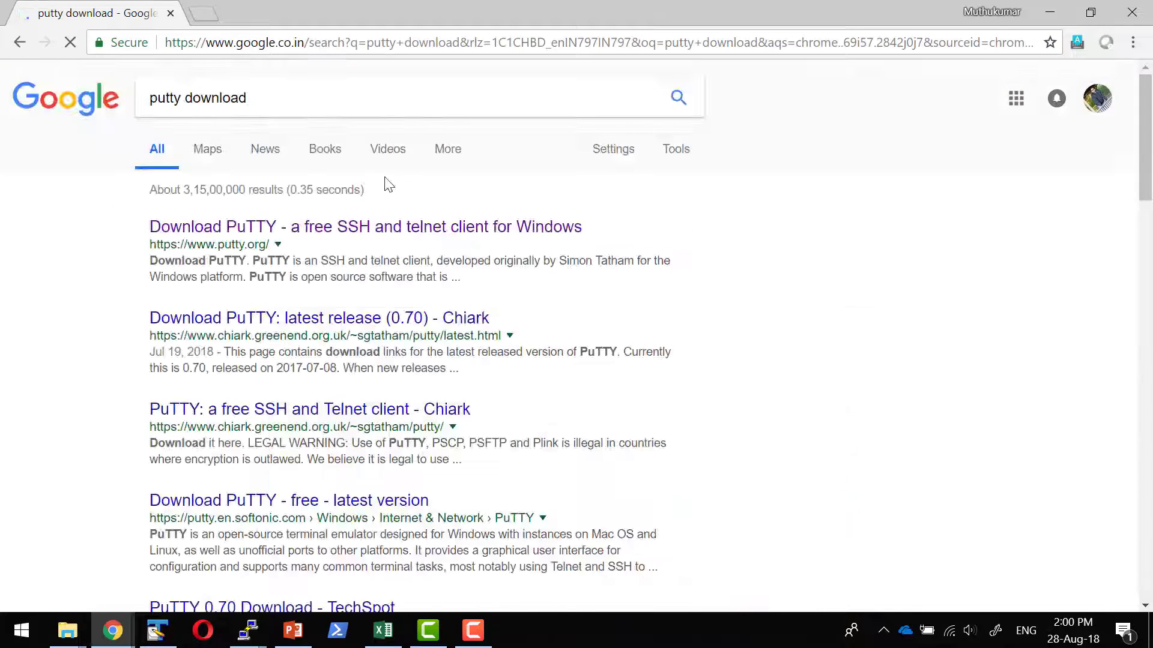
left_click(225, 227)
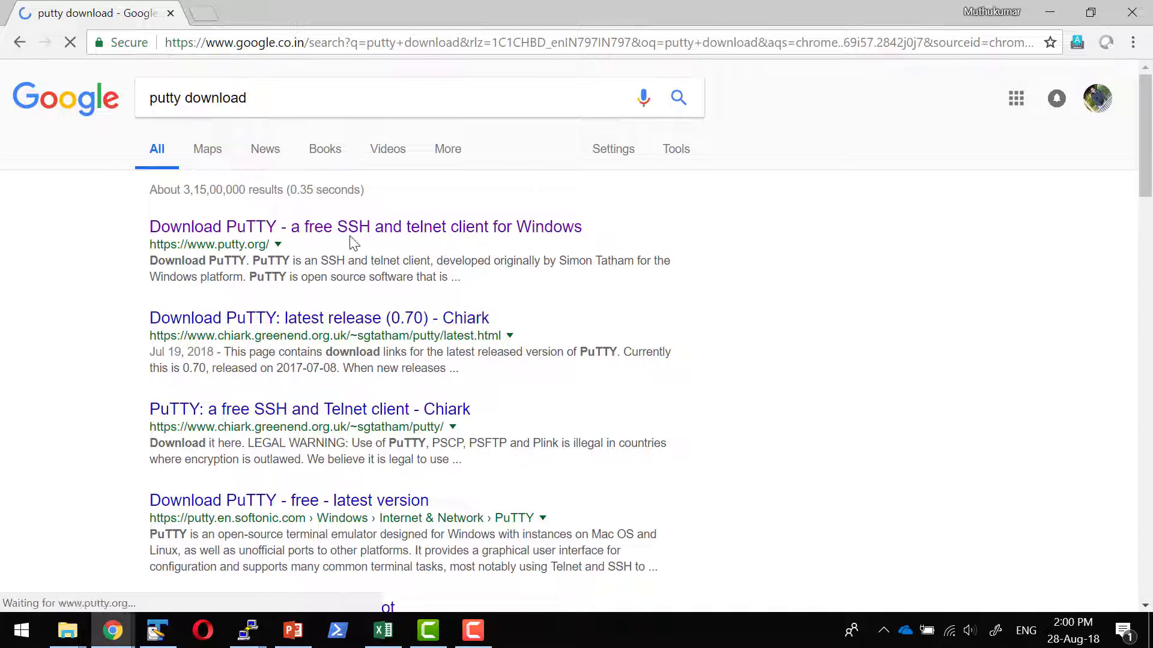
left_click(225, 227)
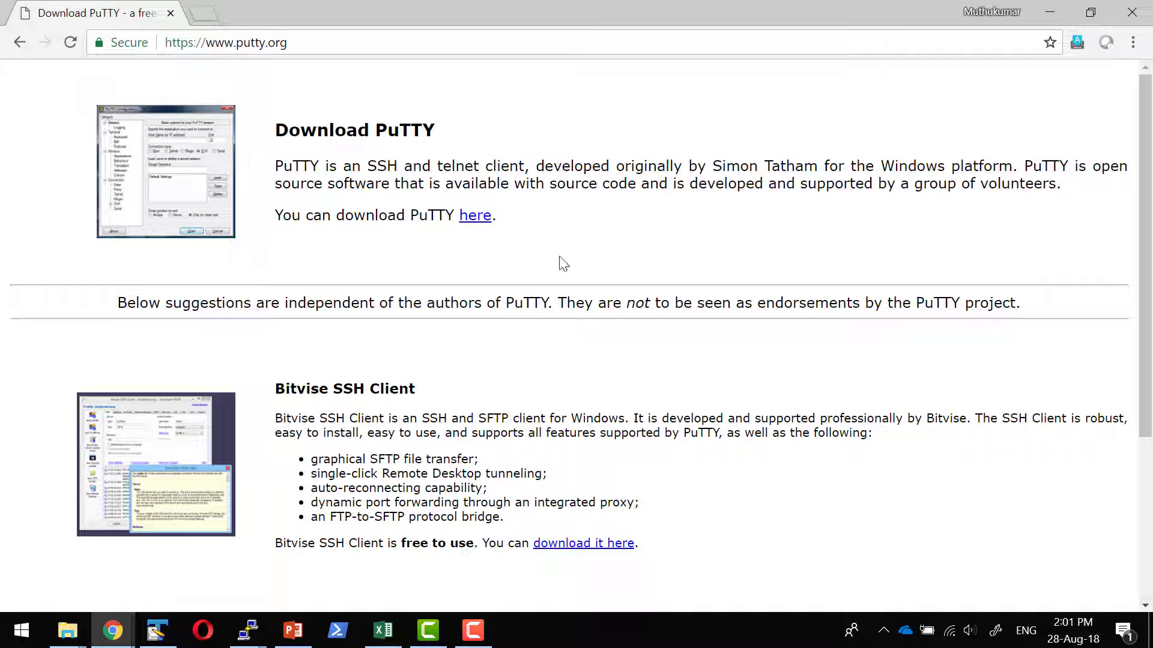
scroll(297, 306, "down", 3)
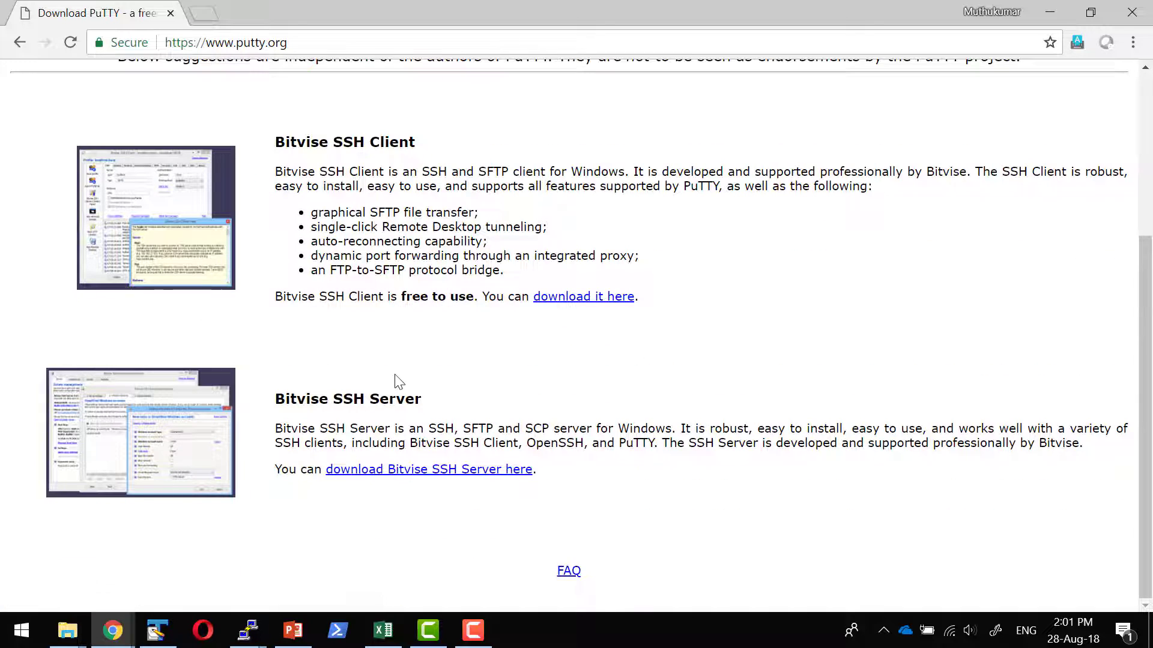
scroll(354, 366, "up", 3)
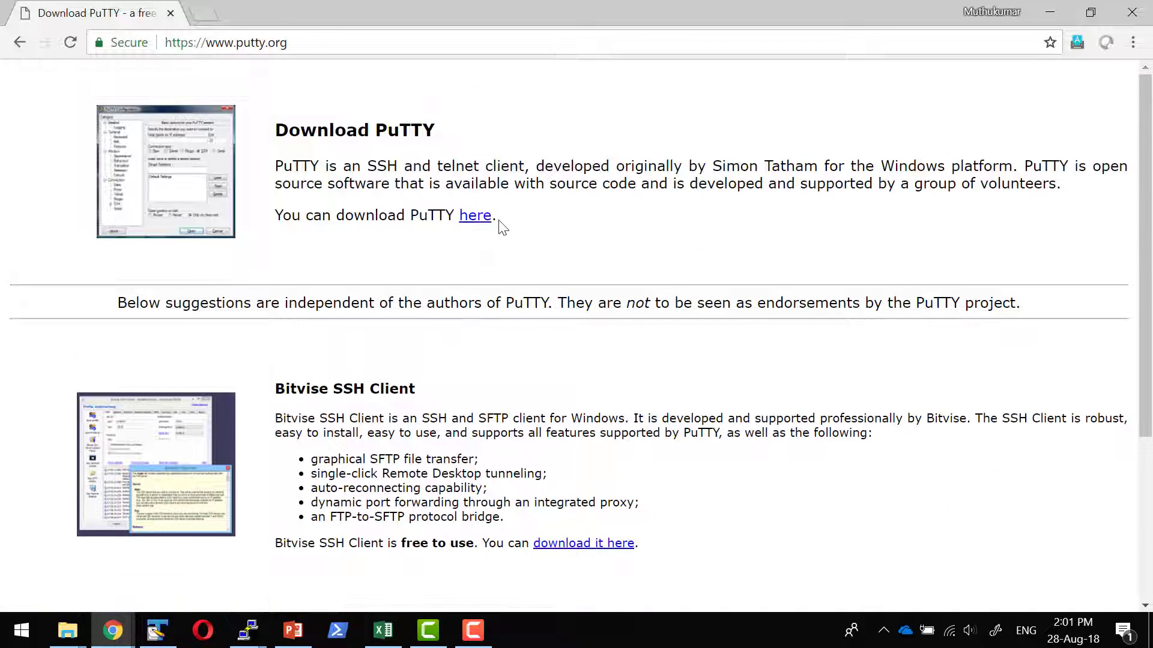
left_click(476, 216)
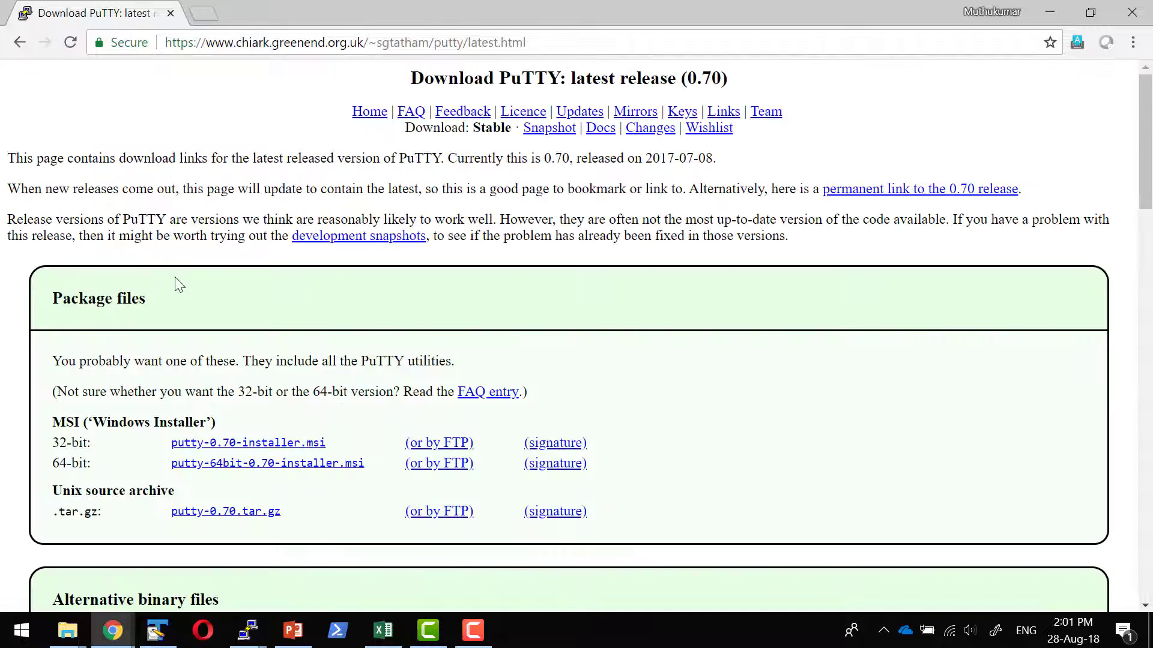
scroll(178, 286, "down", 1)
scroll(450, 315, "down", 2)
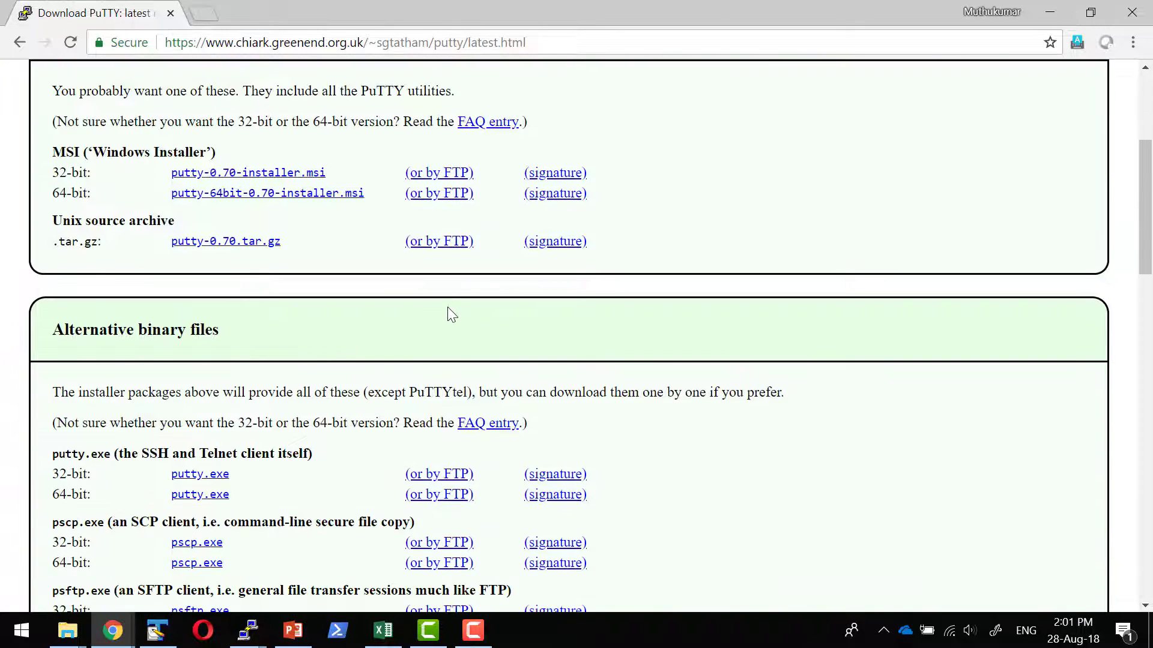
scroll(265, 378, "down", 2)
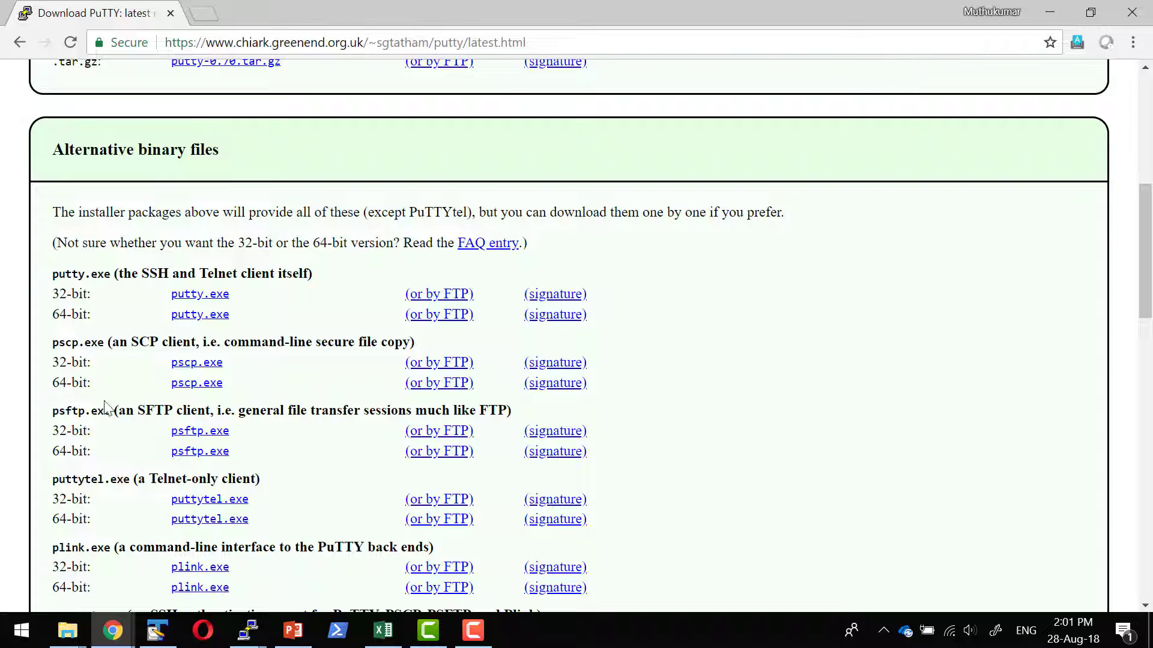
scroll(104, 409, "down", 1)
scroll(52, 475, "down", 1)
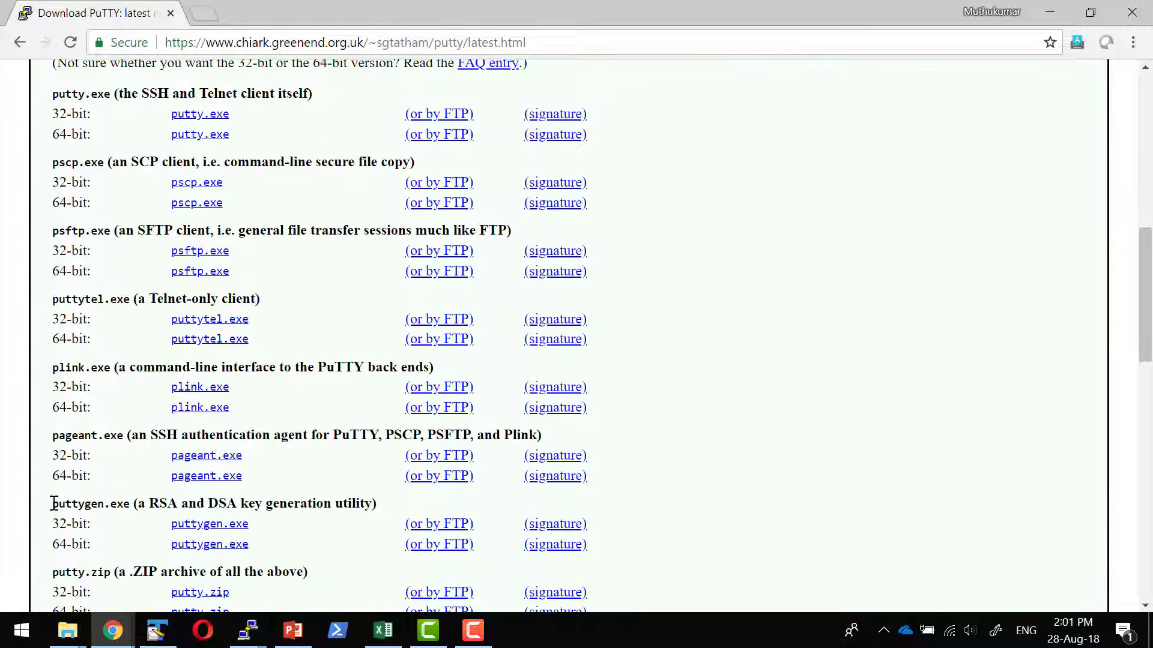
- Launch PuTTYgen and import the ApacheSparkSQL.pem key using the All Files filter
left_click(1047, 13)
double_click(902, 371)
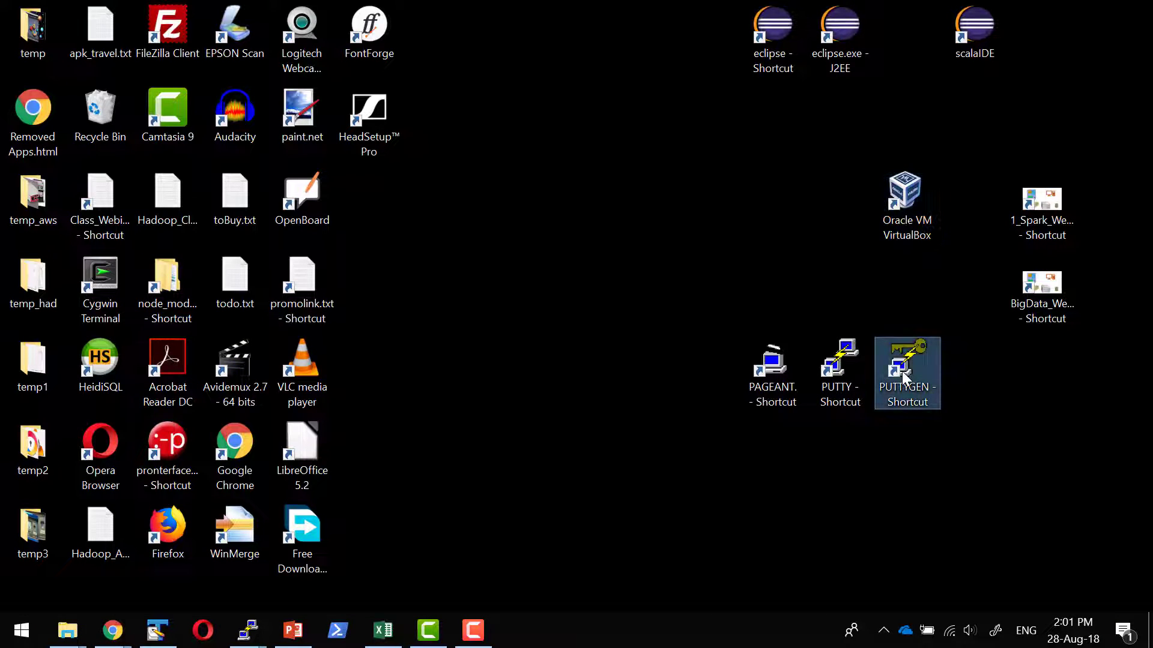
left_click(727, 405)
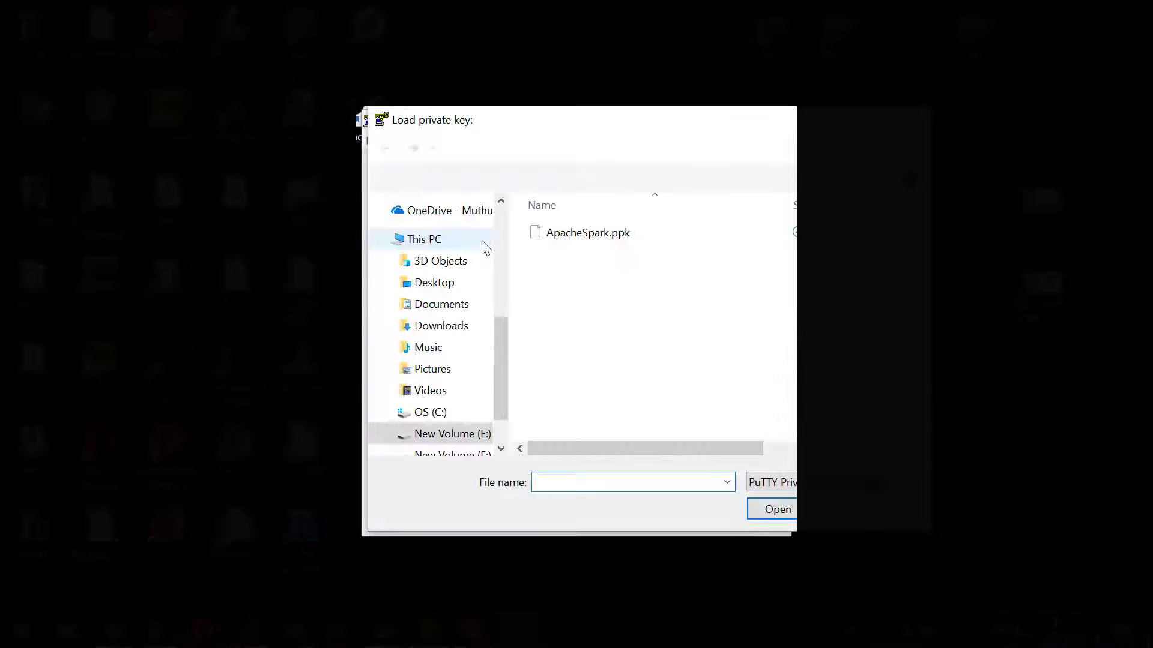
left_click(771, 482)
left_click(770, 515)
left_click(595, 270)
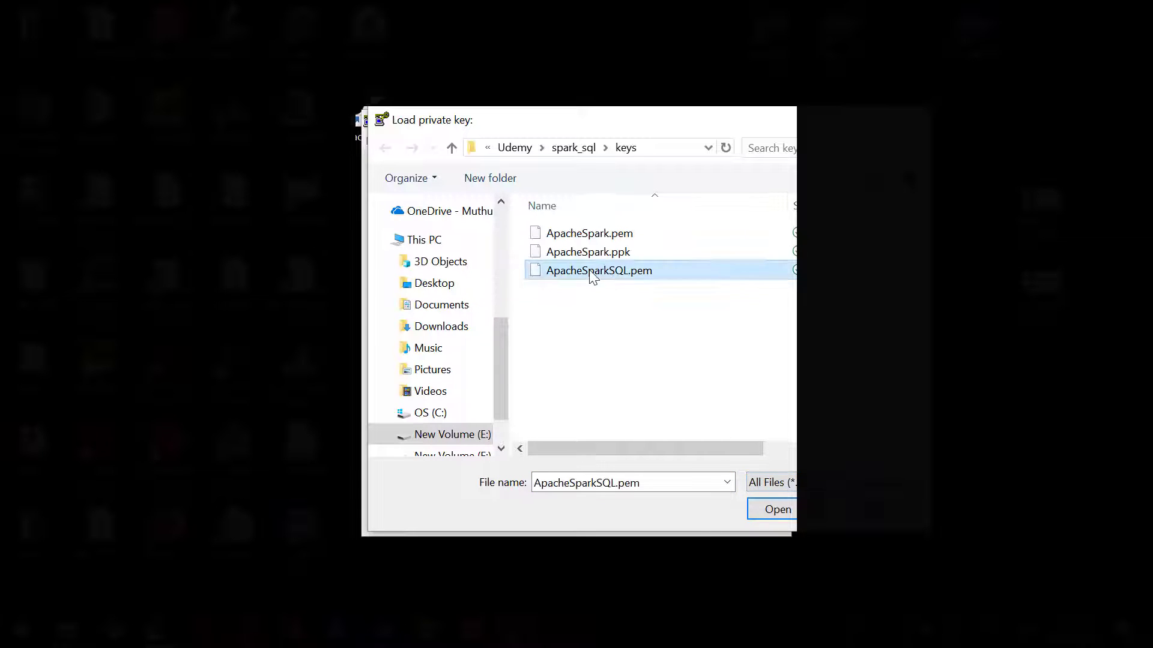
left_click(778, 510)
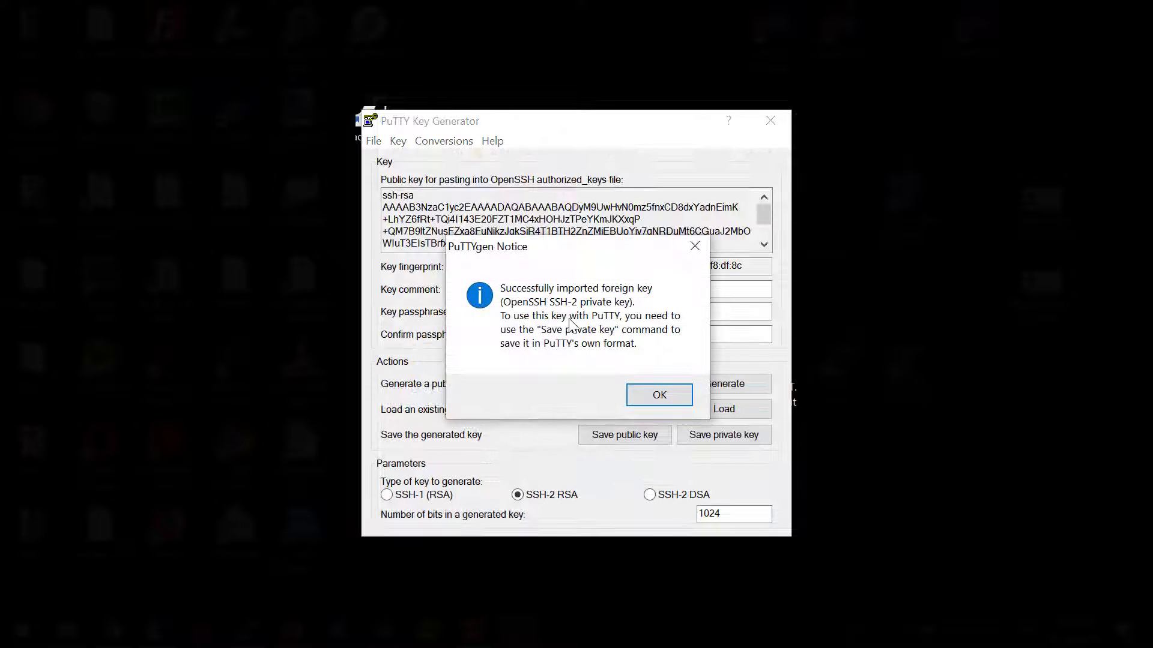
left_click(672, 396)
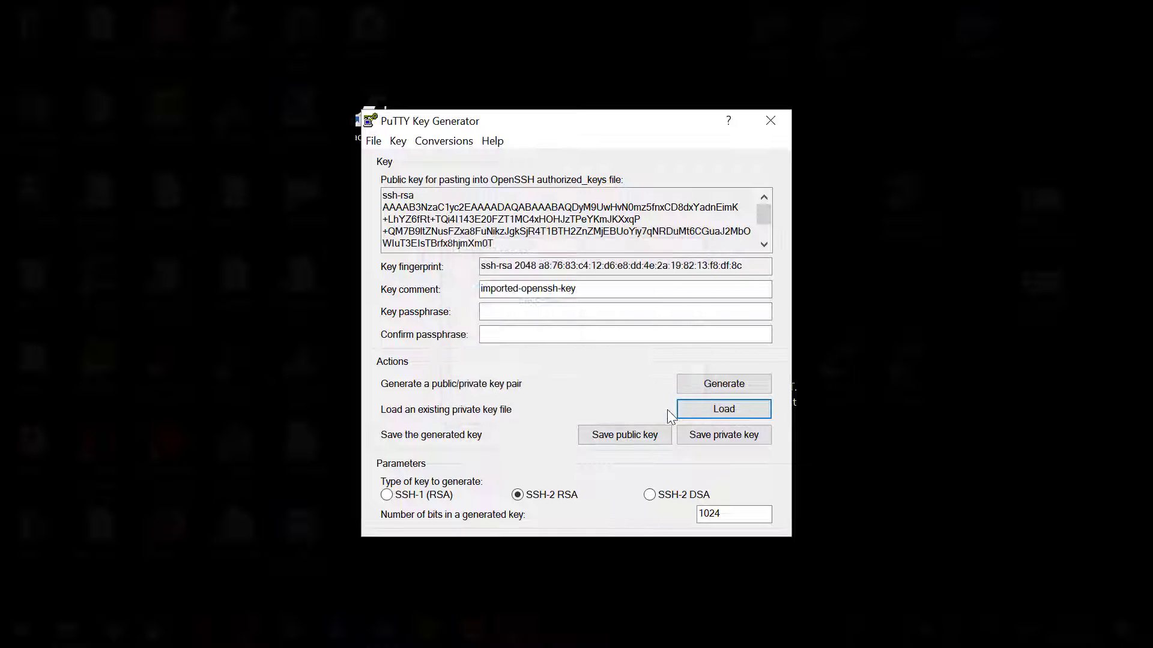
- Save the key without a passphrase as ApacheSparkSQL.ppk
left_click(717, 438)
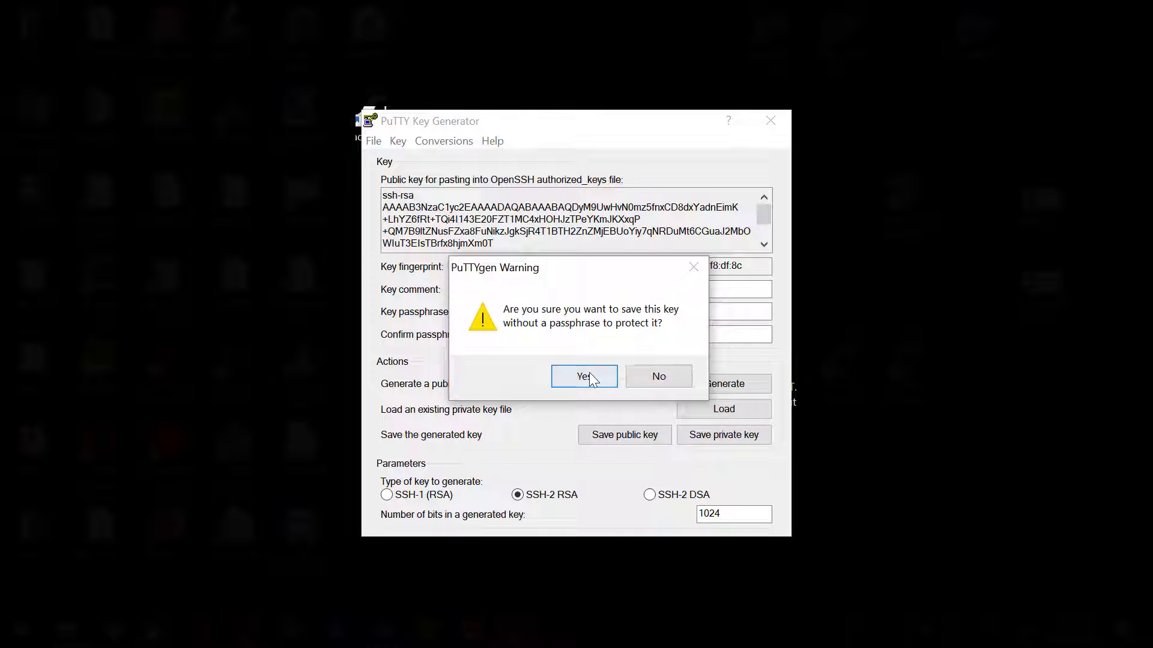
left_click(585, 377)
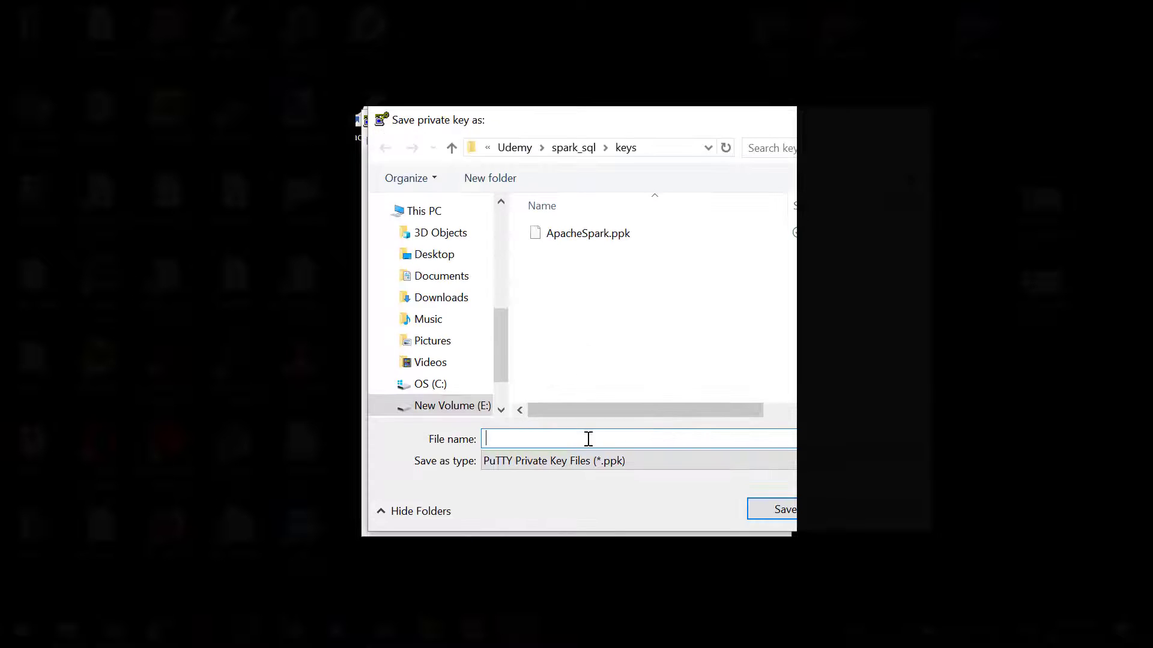
type("A")
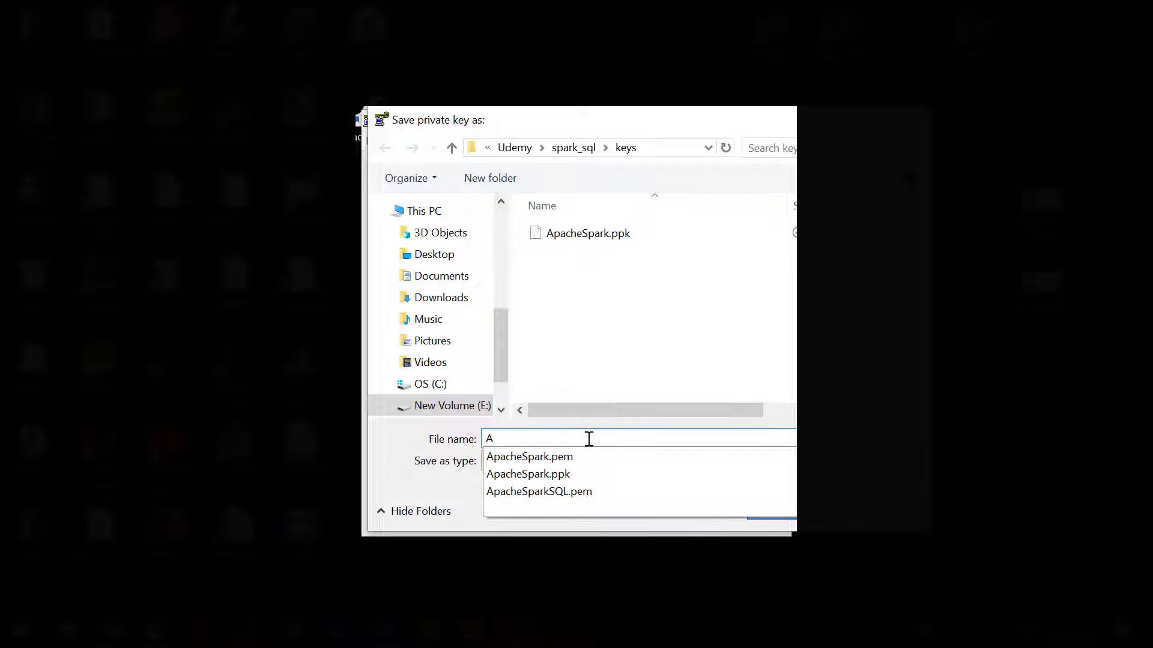
key("Down")
key("Down")
key("Down")
key("BackSpace")
key("BackSpace")
key("BackSpace")
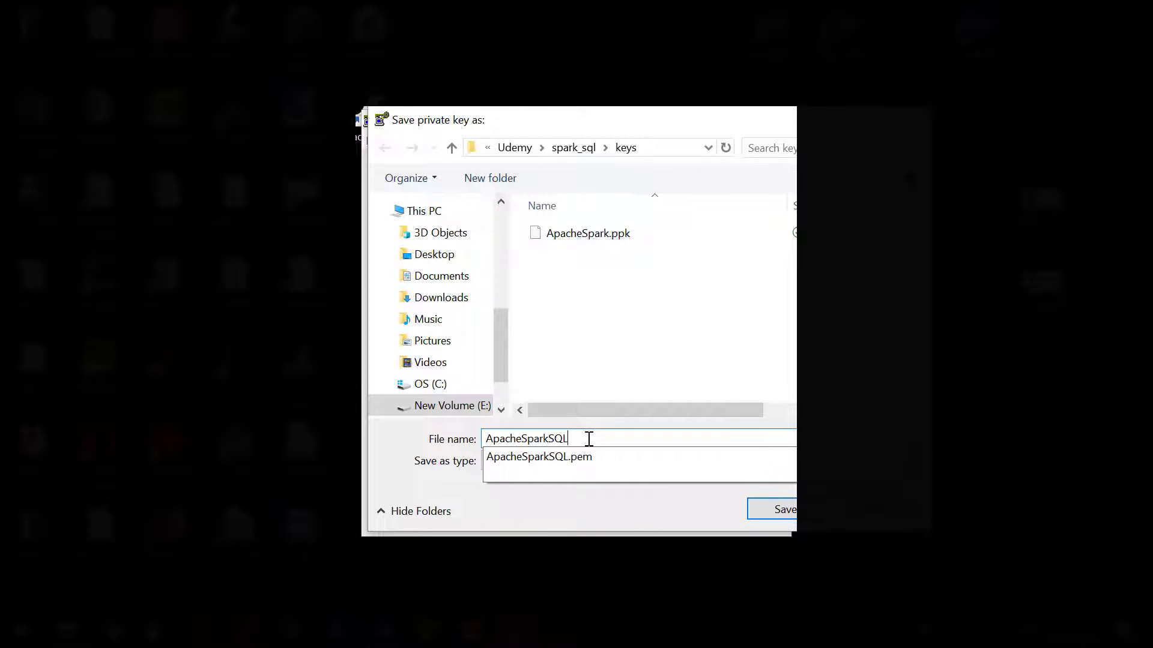
left_click(588, 493)
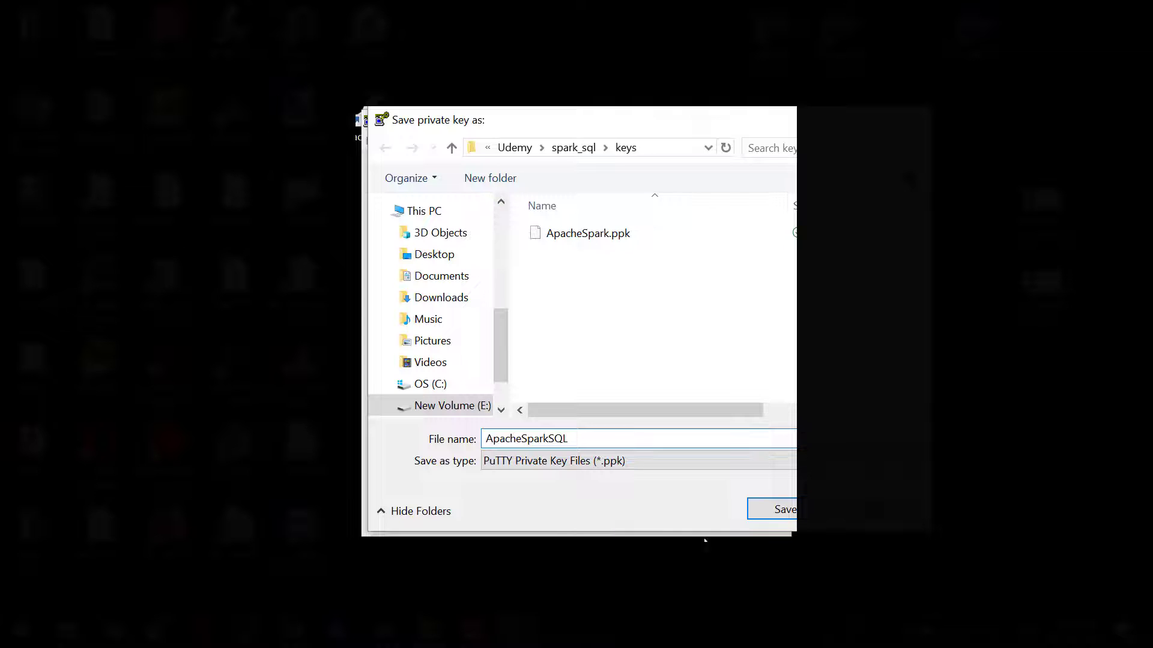
left_click(780, 512)
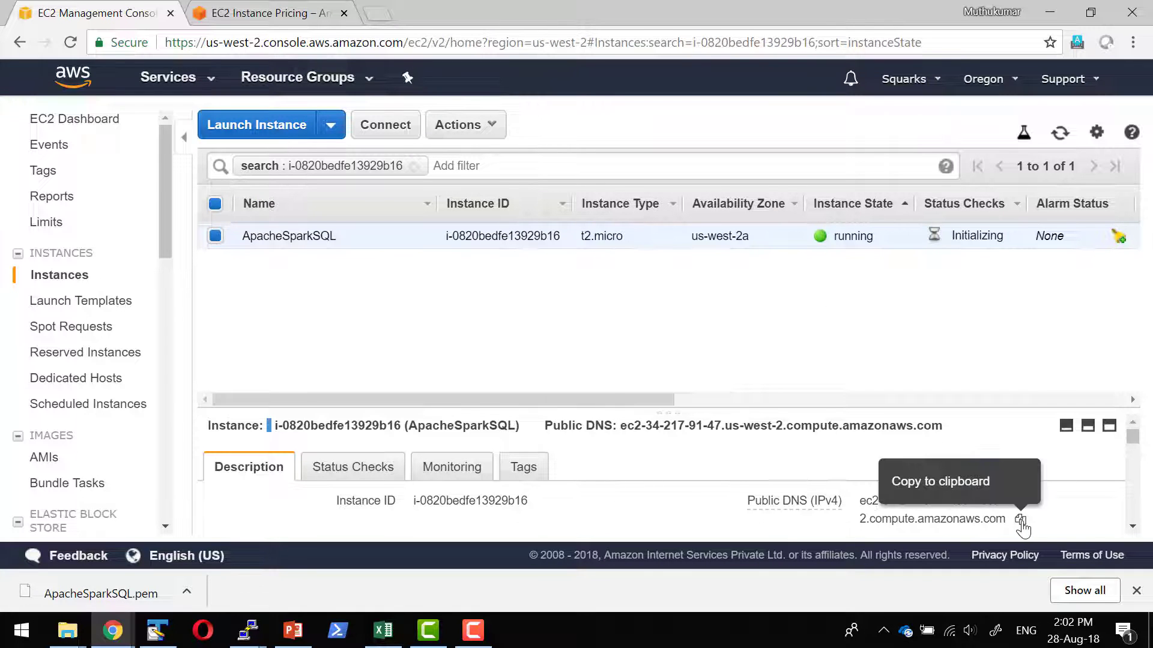
- Copy the ApacheSparkSQL instance's public DNS and bring up PuTTY from the taskbar
left_click(1020, 520)
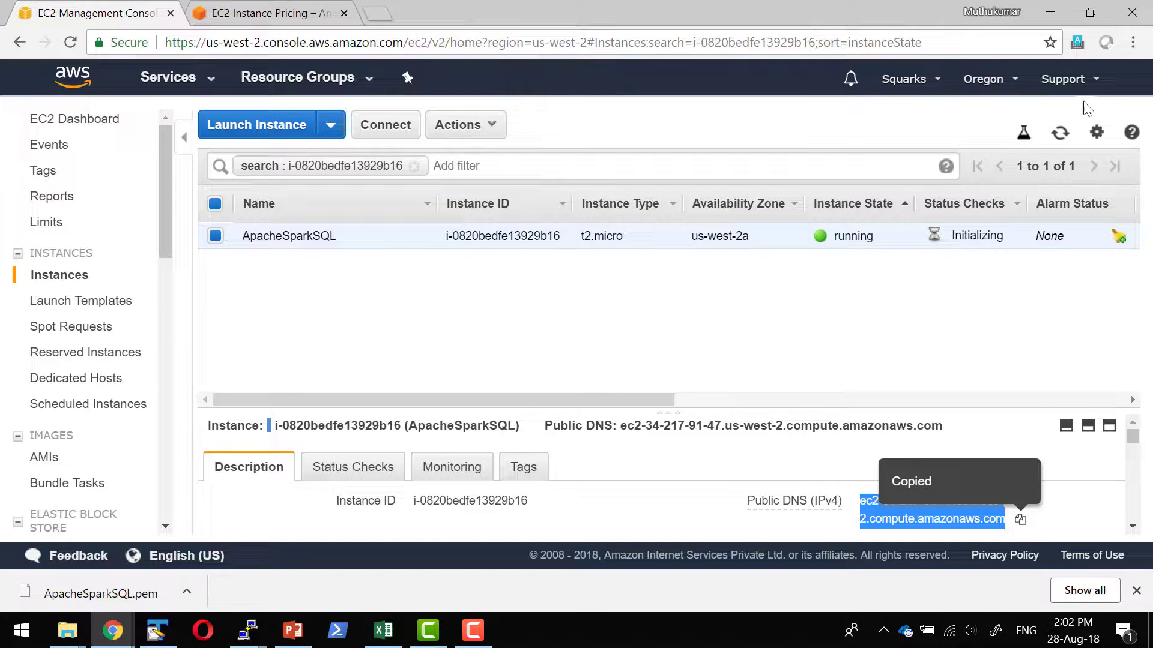
left_click(248, 631)
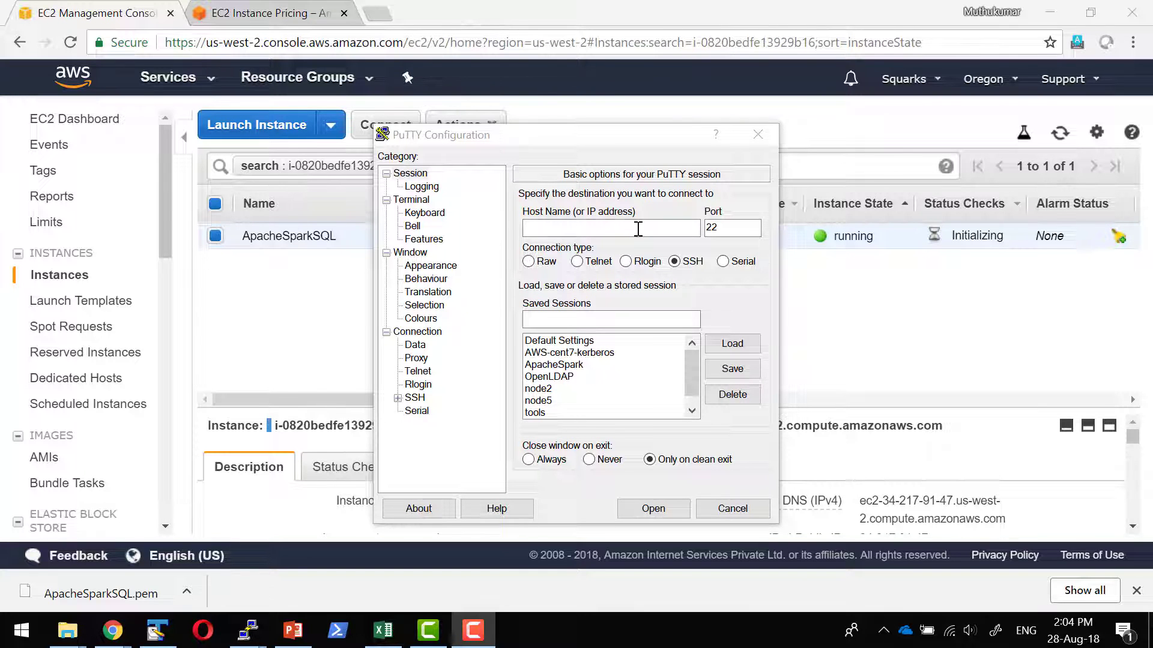
- Re-copy the public DNS, paste it as PuTTY's host name, and save session ApacheSparkSQL
left_click(1060, 133)
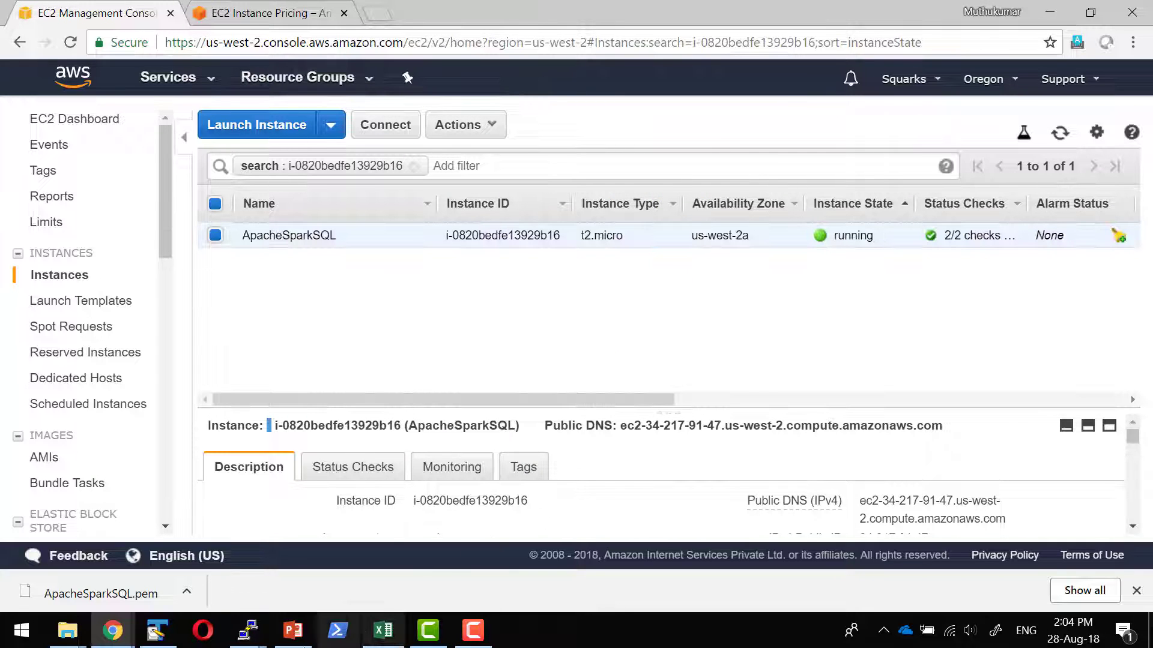
mouse_move(248, 630)
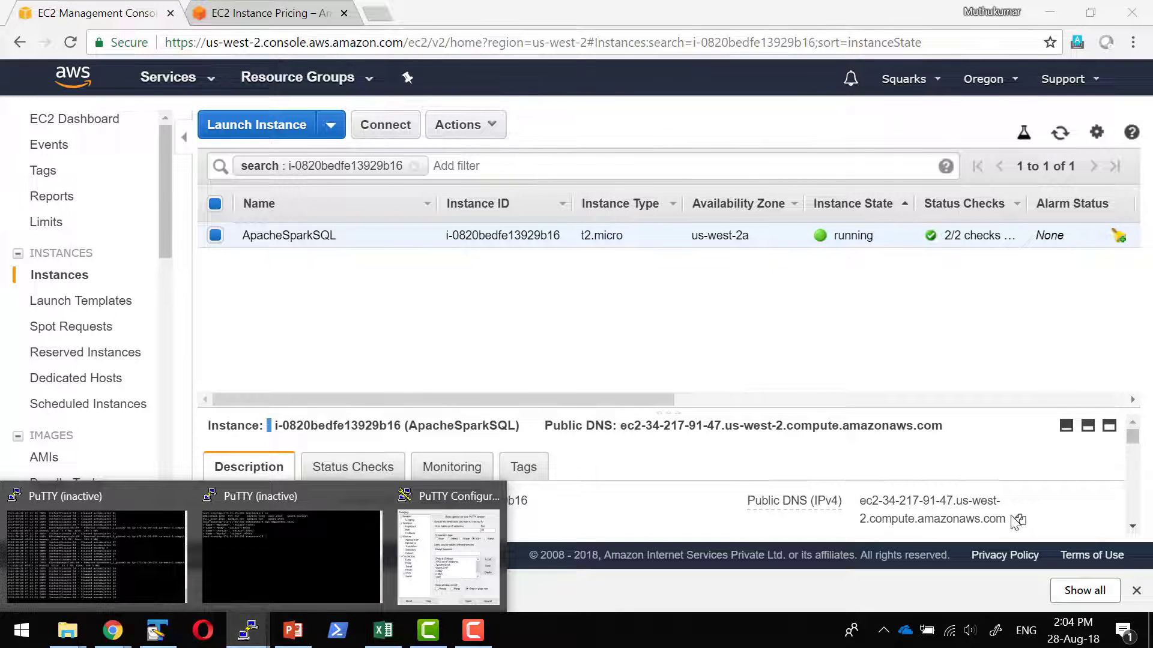
left_click(1020, 518)
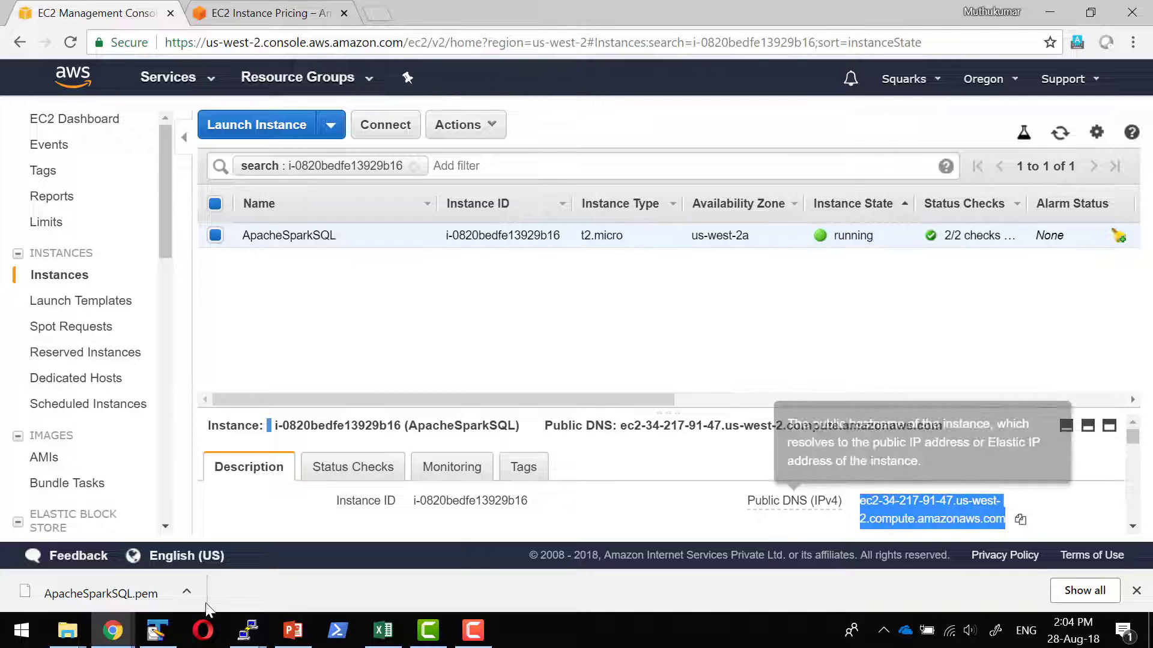
left_click(247, 631)
left_click(455, 554)
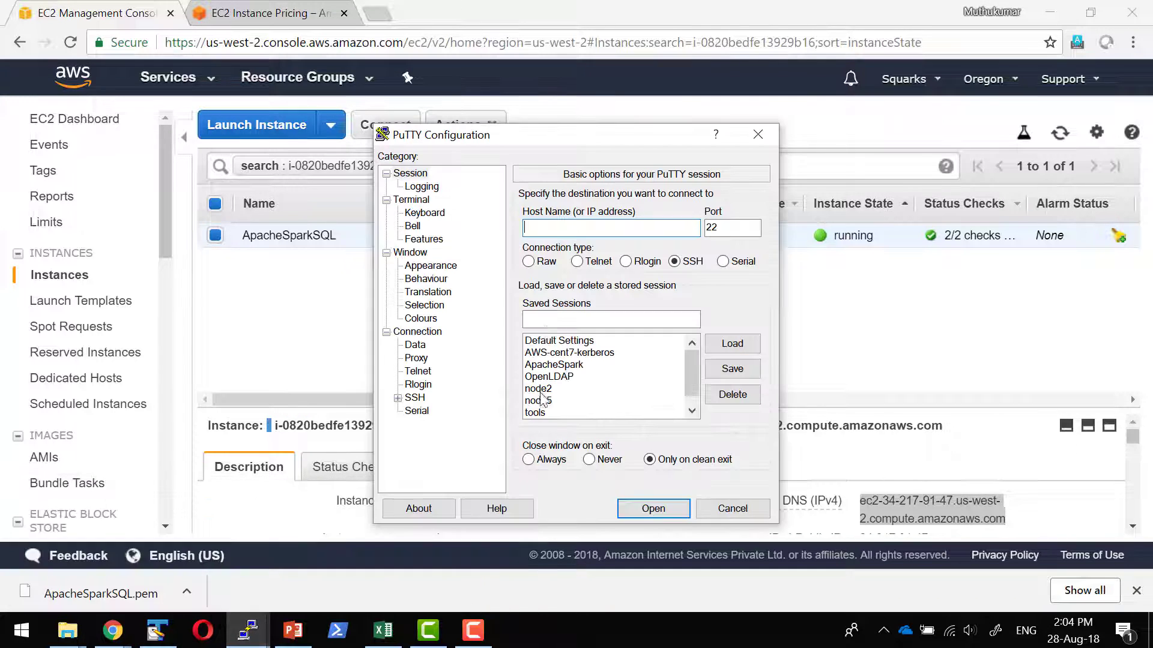
key("ctrl+v")
left_click(616, 321)
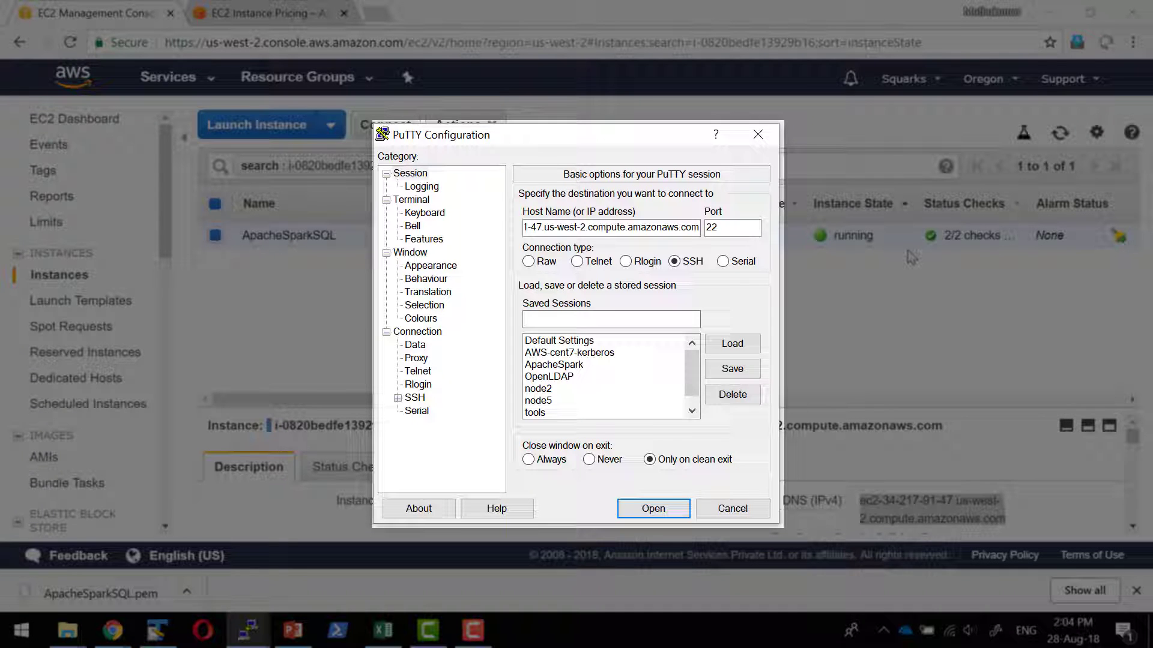
type("ApacheSp")
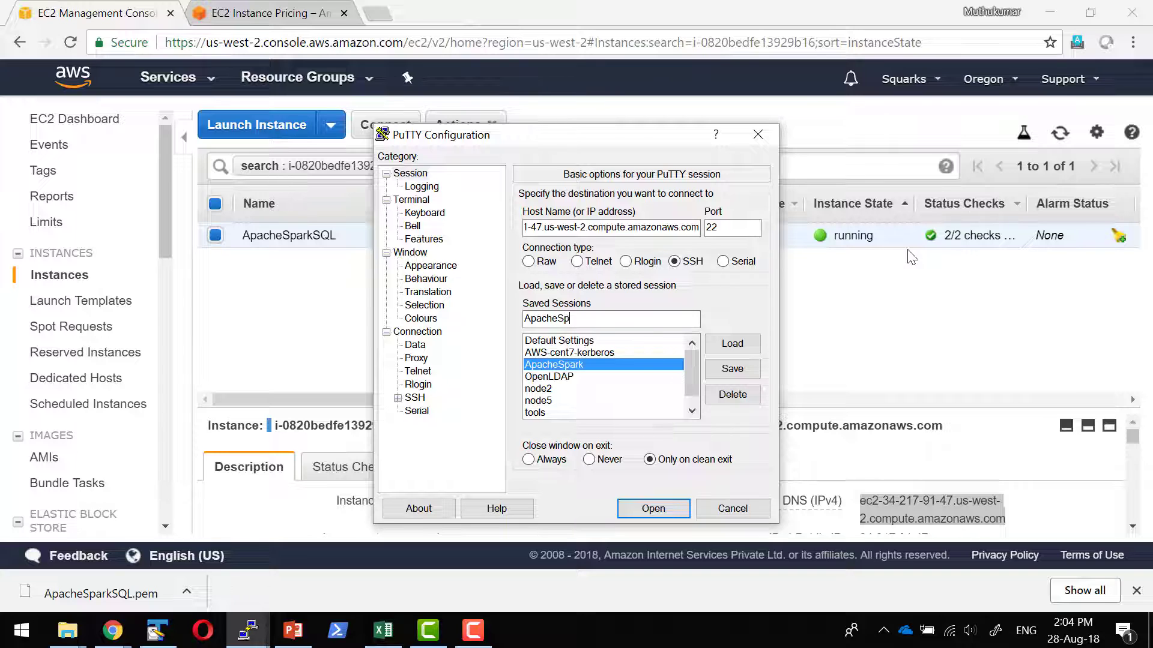
type("arkSQL")
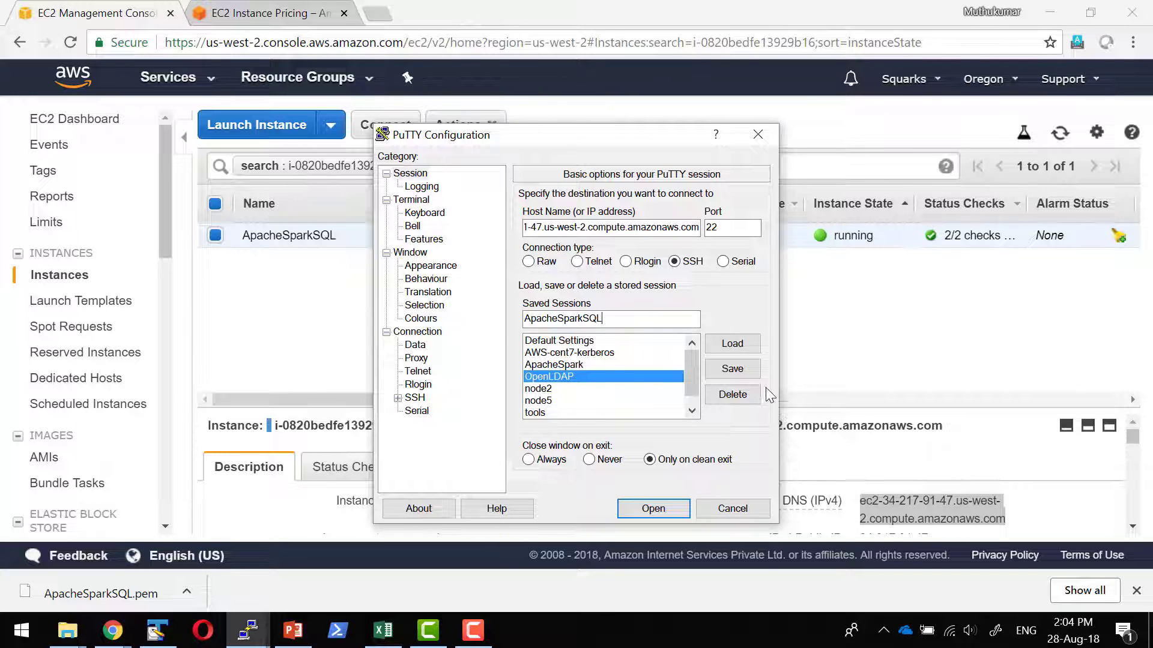
left_click(732, 369)
- Change the PuTTY terminal font to bold 14-point Courier New
left_click(429, 266)
left_click(734, 304)
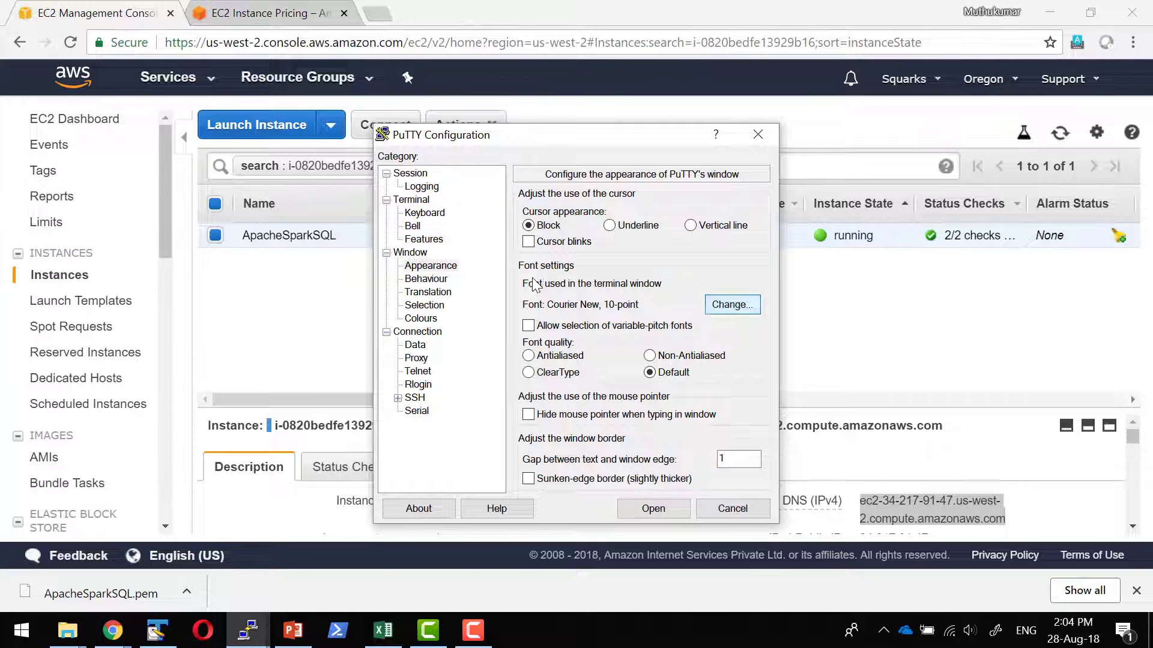
left_click(614, 258)
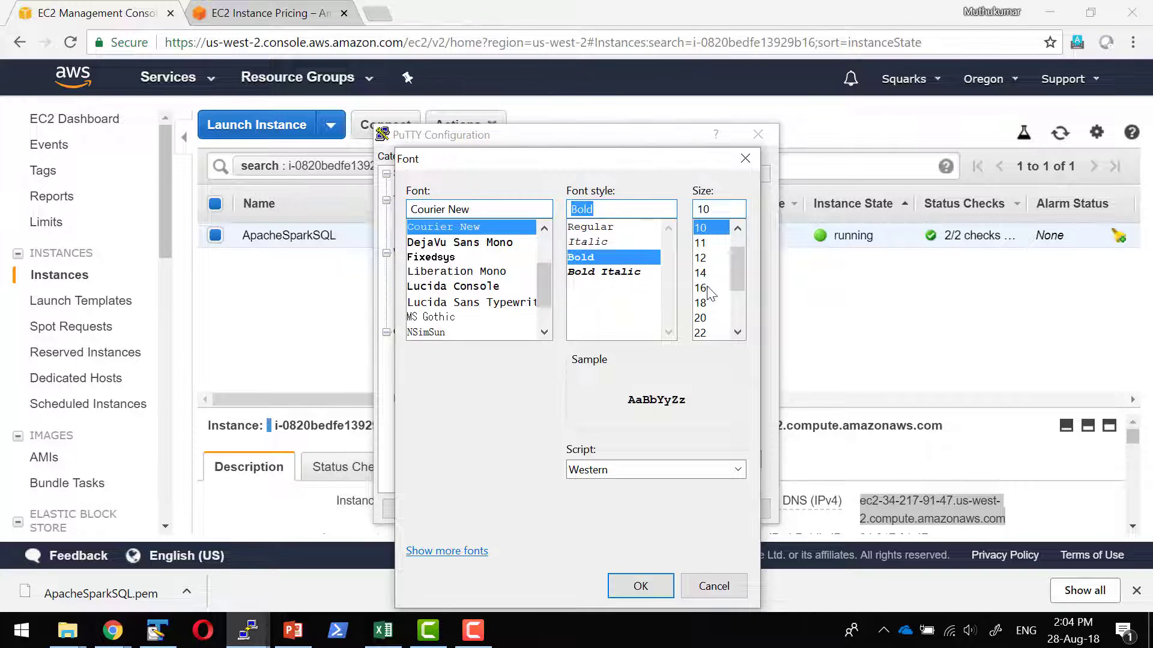
left_click(704, 273)
left_click(660, 586)
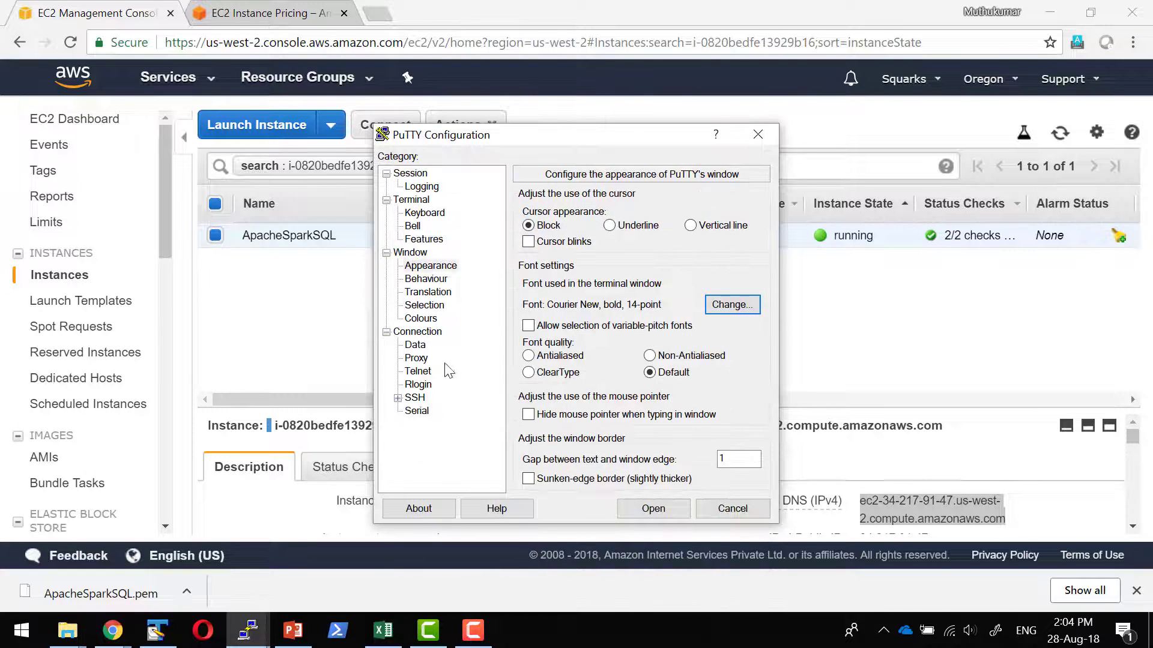
- Enable TCP keepalives and select the keepalive interval to set it to 30 seconds
left_click(420, 333)
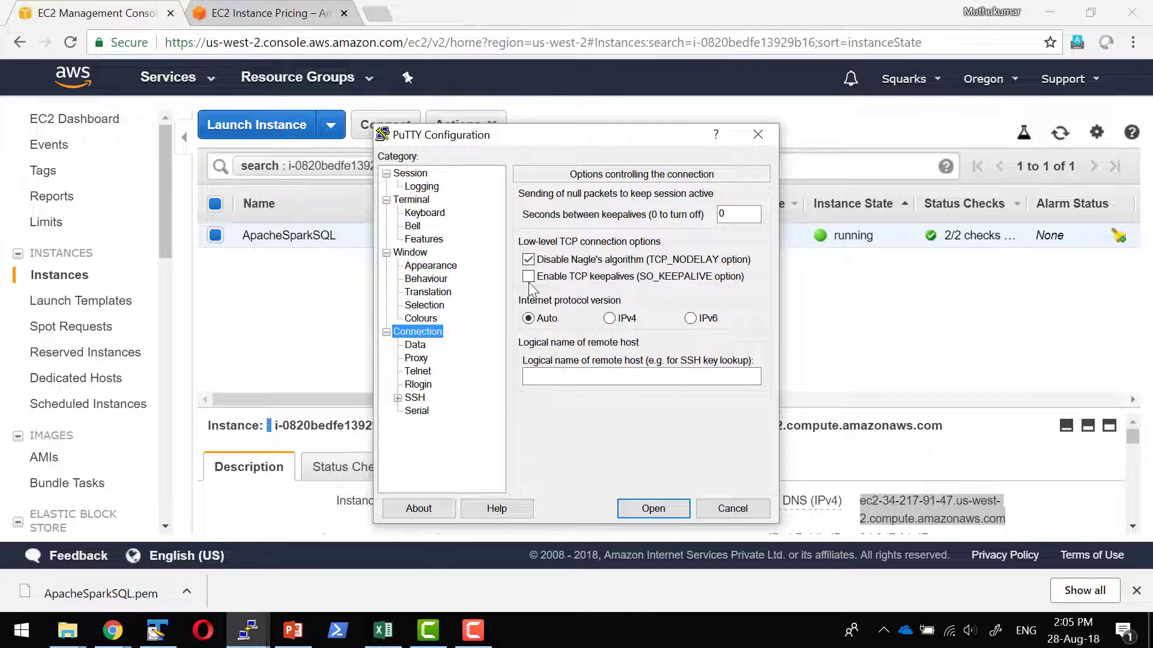
left_click(529, 277)
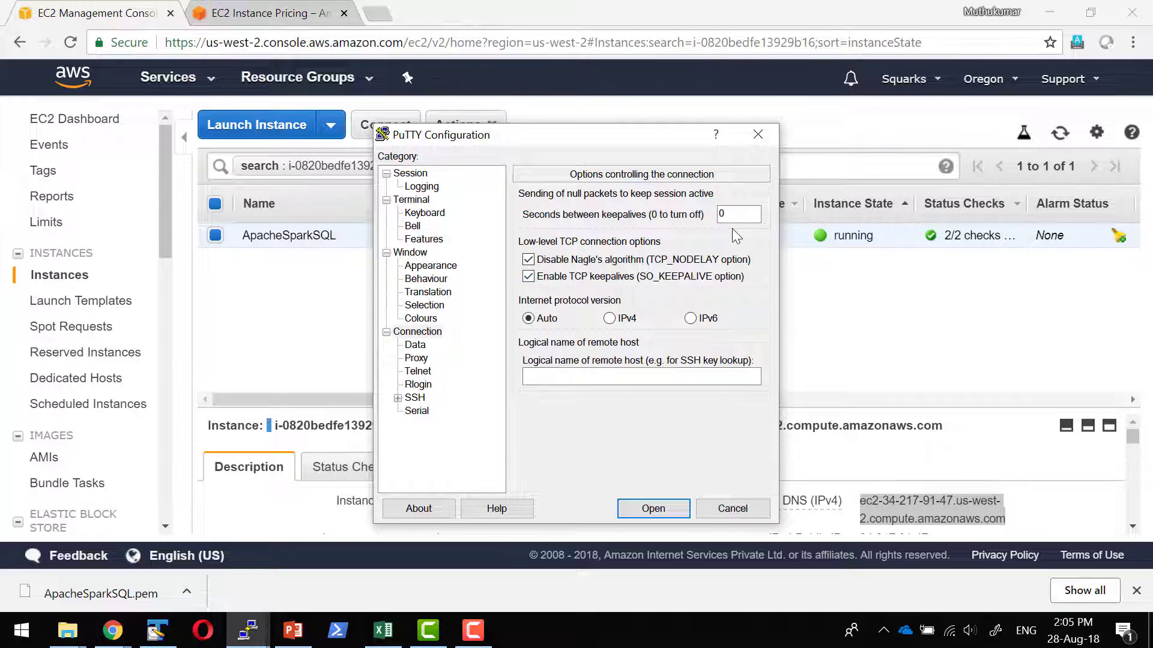
left_click_drag(738, 214, 676, 226)
- Set auto-login username ec2-user and ApacheSparkSQL.ppk as the SSH private key
left_click(415, 347)
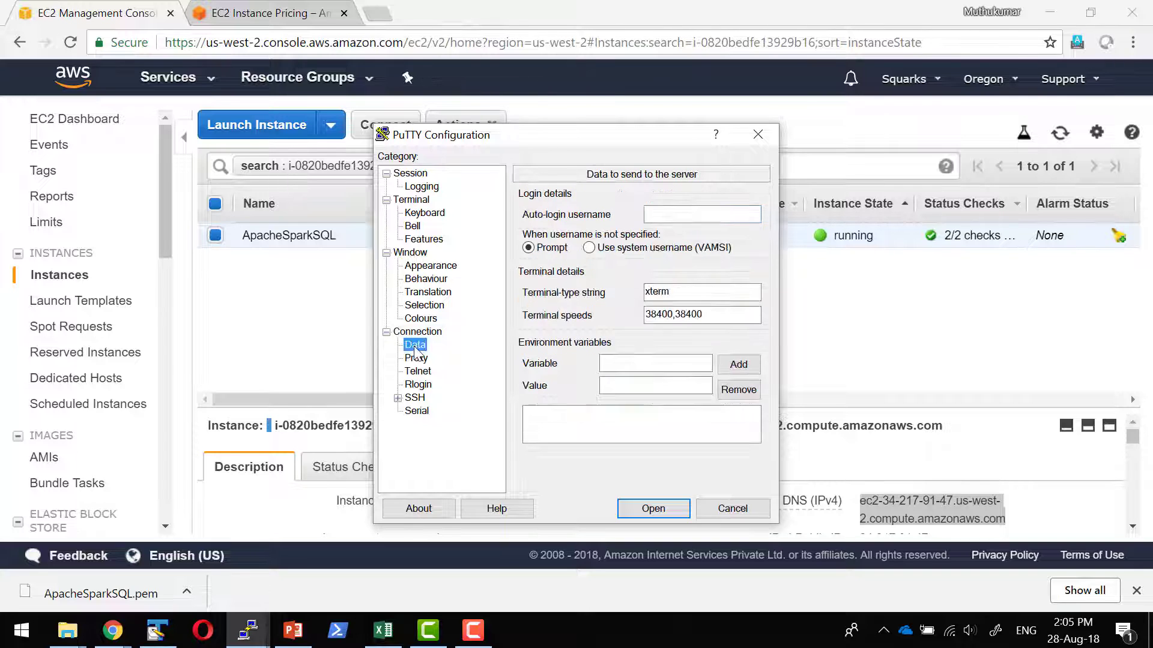
left_click(672, 213)
type("ec2-user")
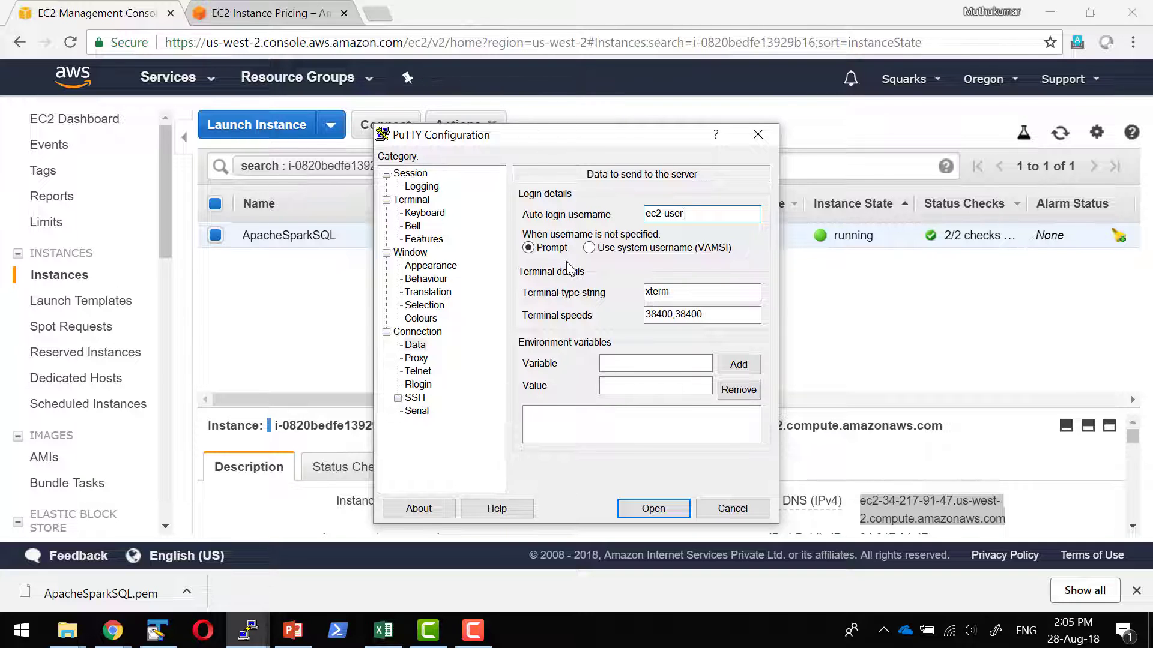
left_click(409, 398)
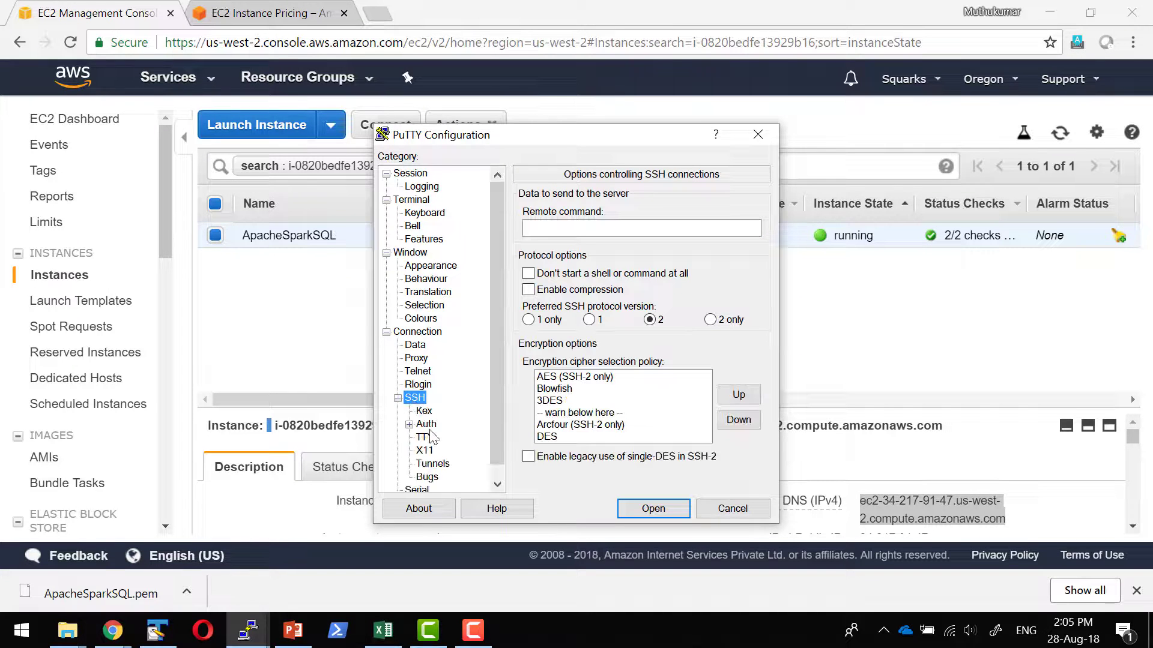
left_click(426, 425)
left_click(730, 383)
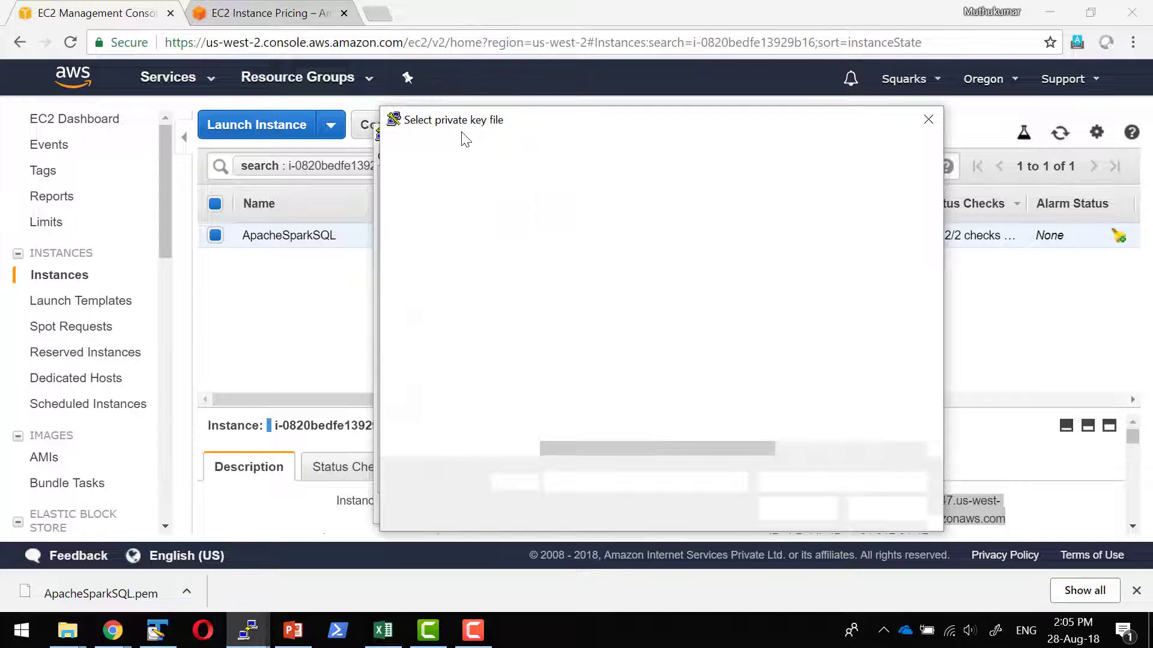
left_click(628, 252)
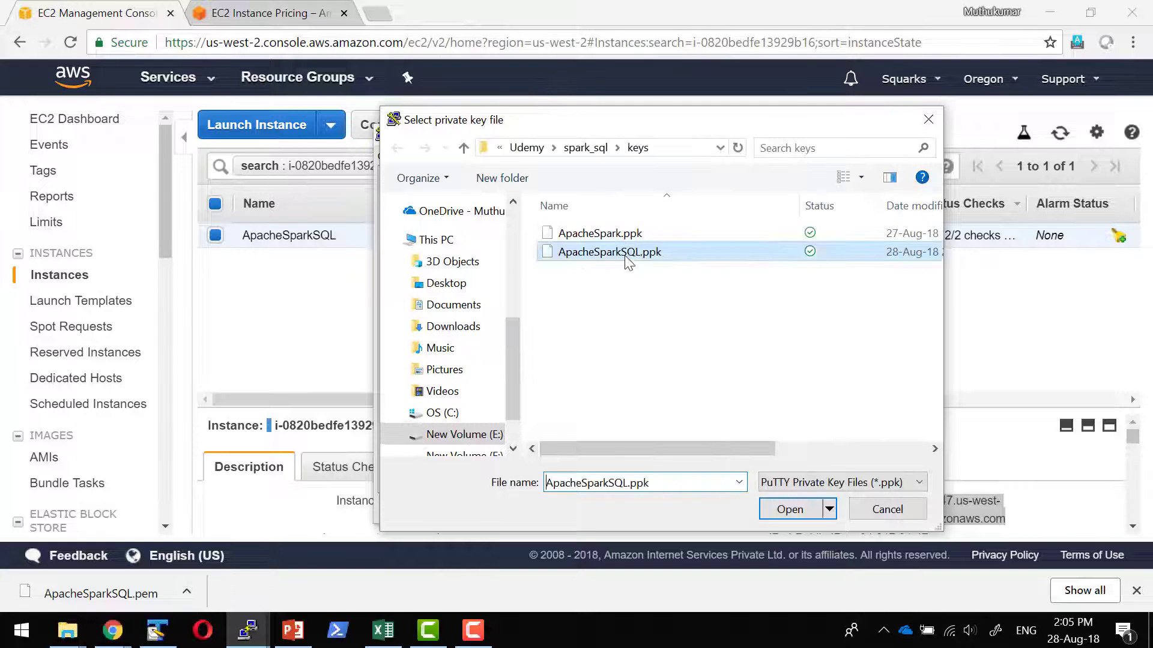
left_click(791, 509)
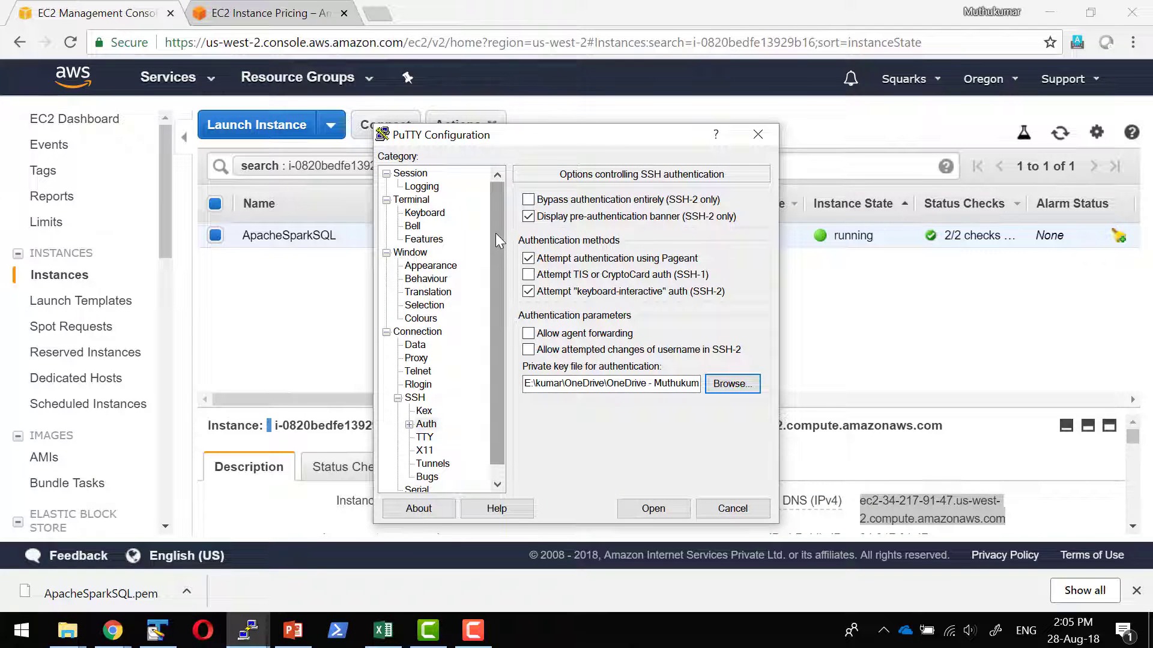
- Save the ApacheSparkSQL session and verify the username and key settings
left_click(416, 180)
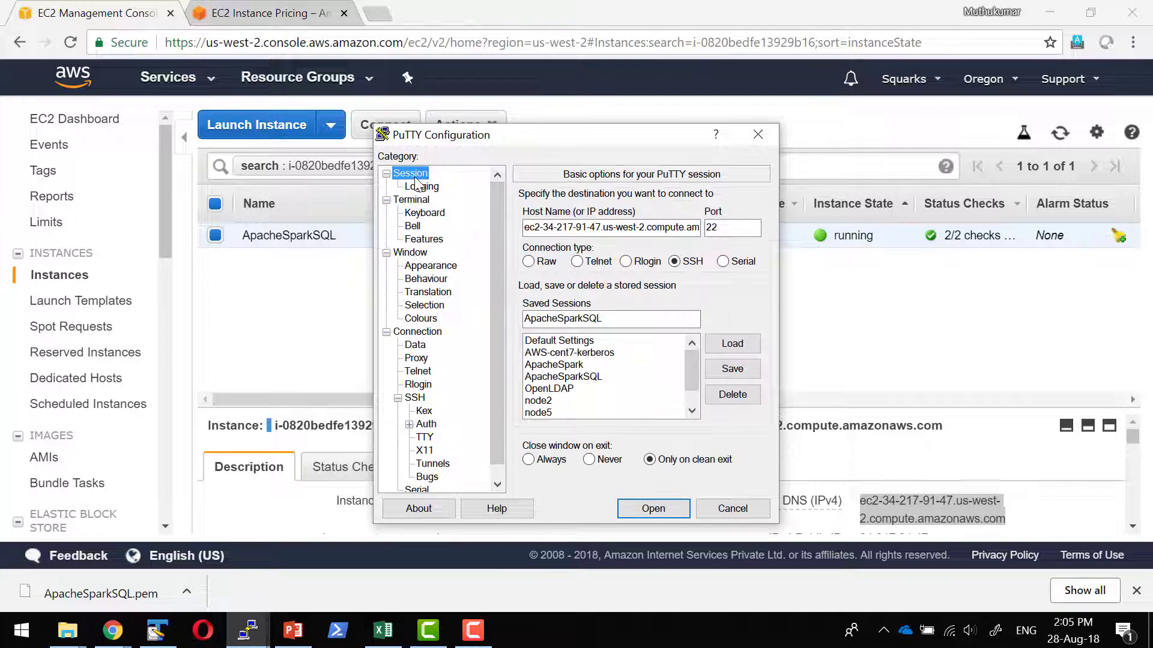
left_click(732, 368)
left_click(680, 228)
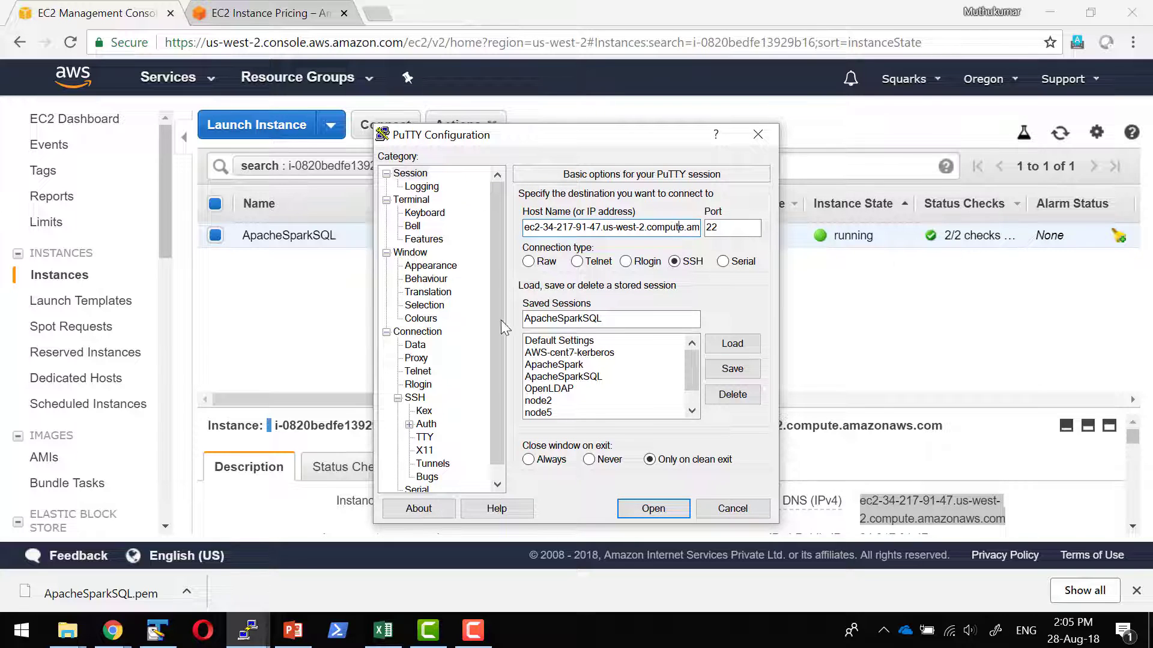
left_click(415, 344)
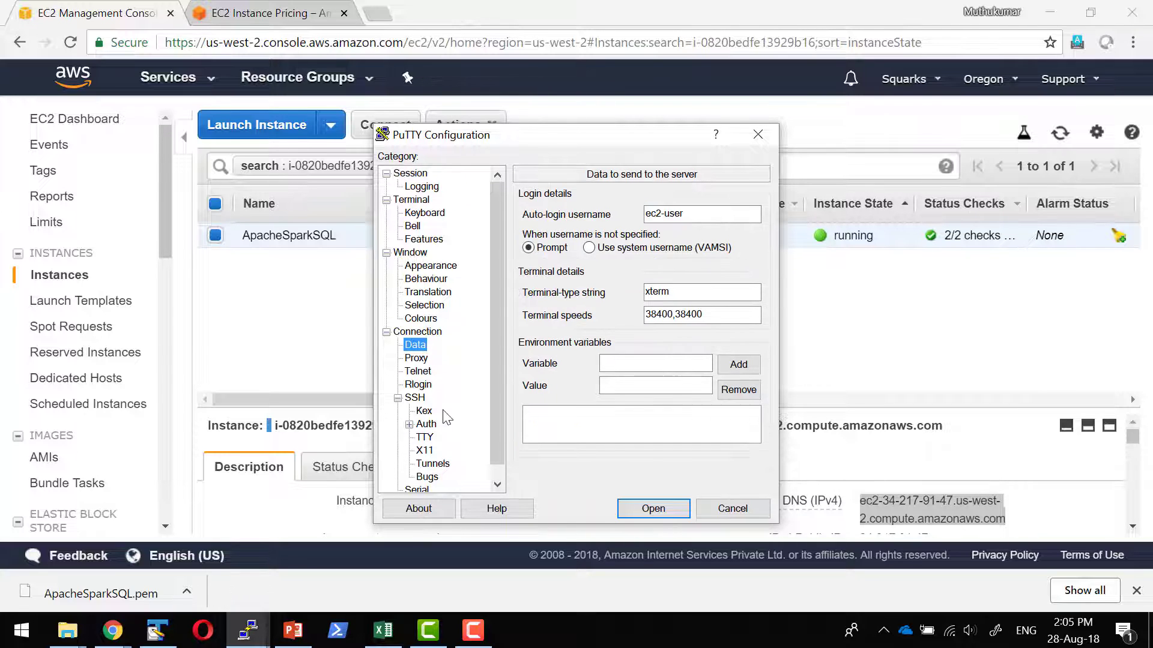
left_click(426, 424)
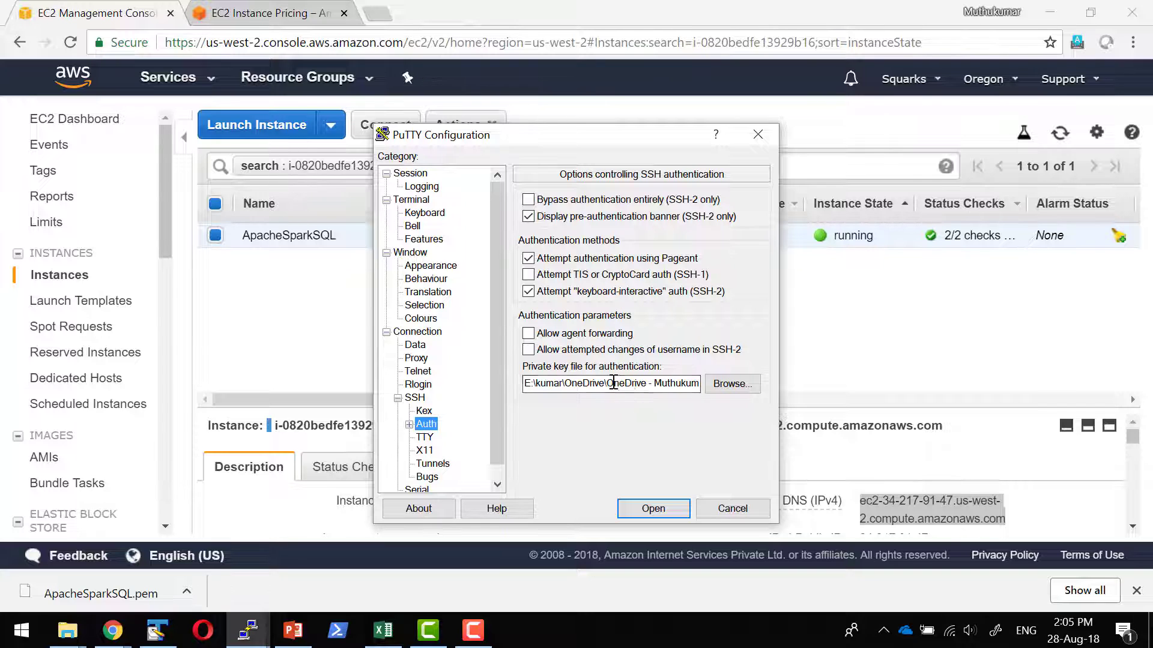
- Connect to the instance, accept the server's host key, and maximise the terminal window
left_click(653, 509)
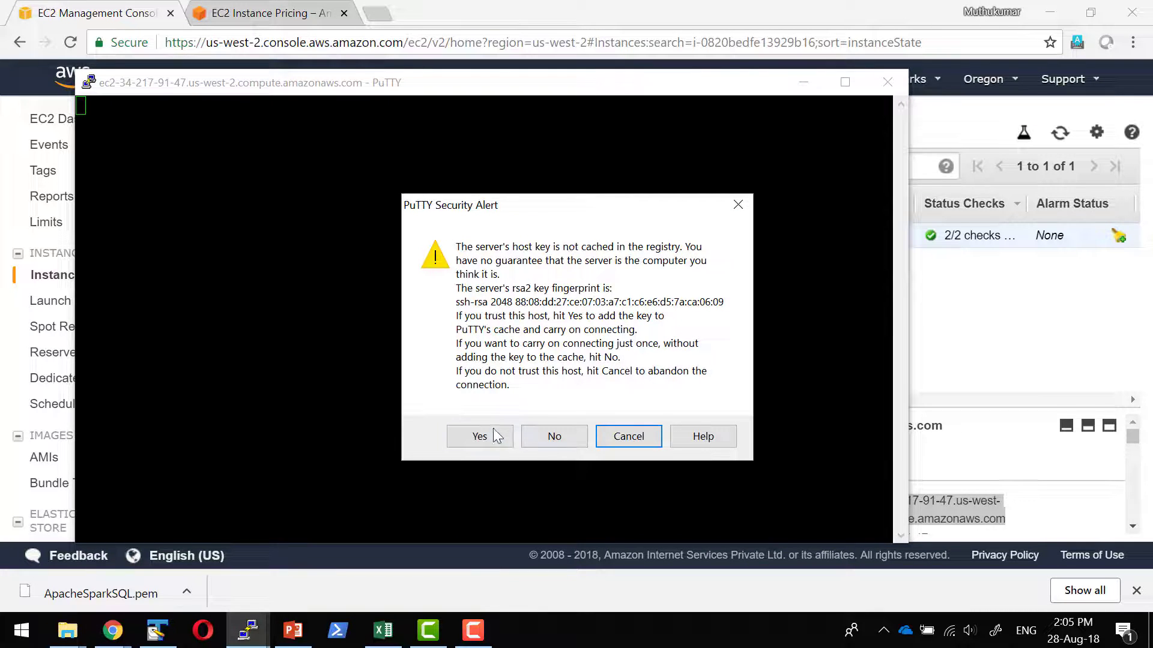
left_click(481, 437)
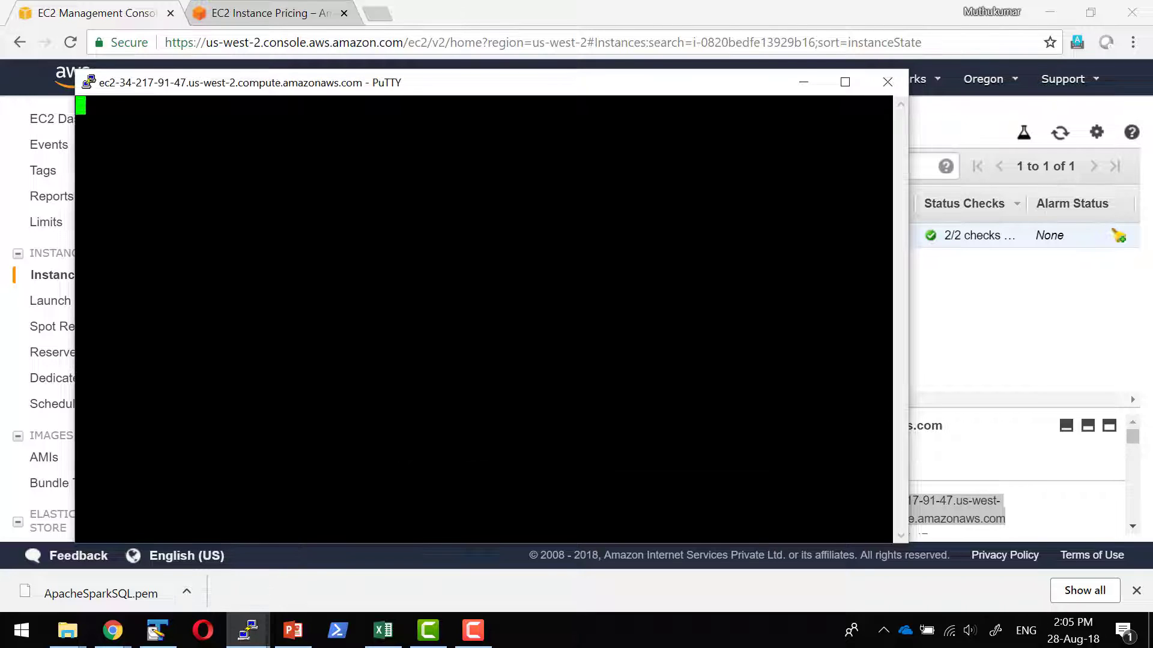
double_click(469, 86)
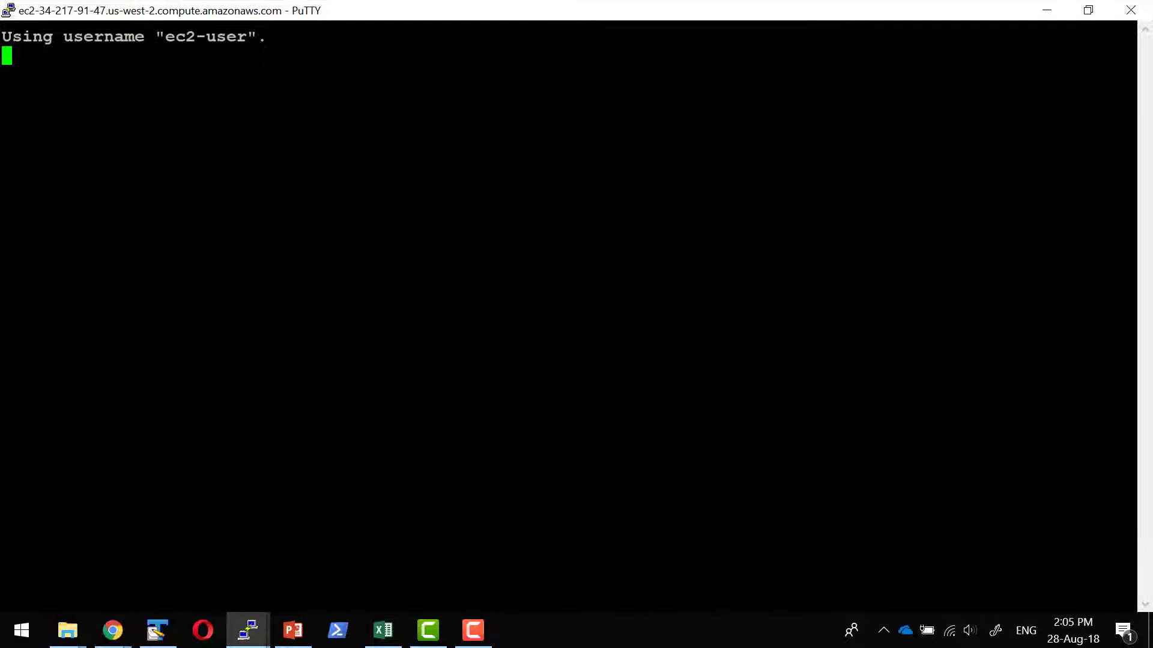